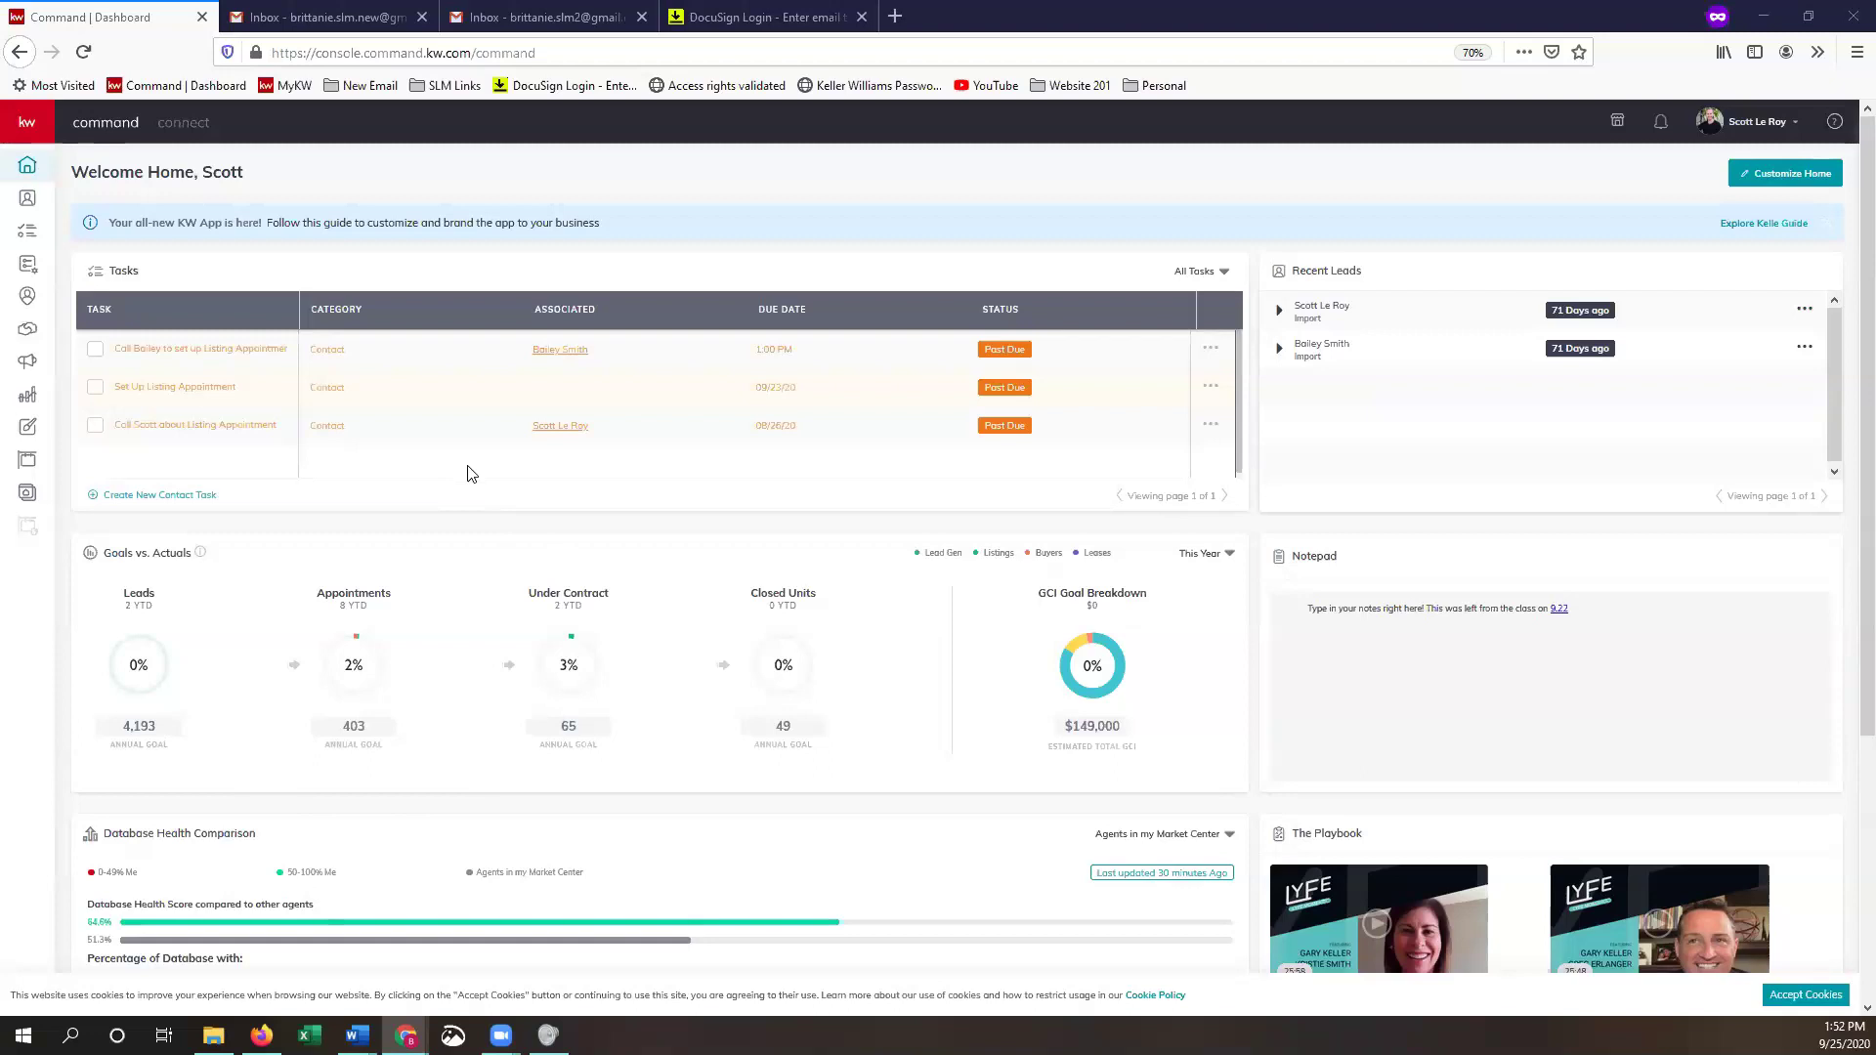
- Open KW Command Settings from the profile menu to see DocuSign among the connected apps
left_click(1759, 127)
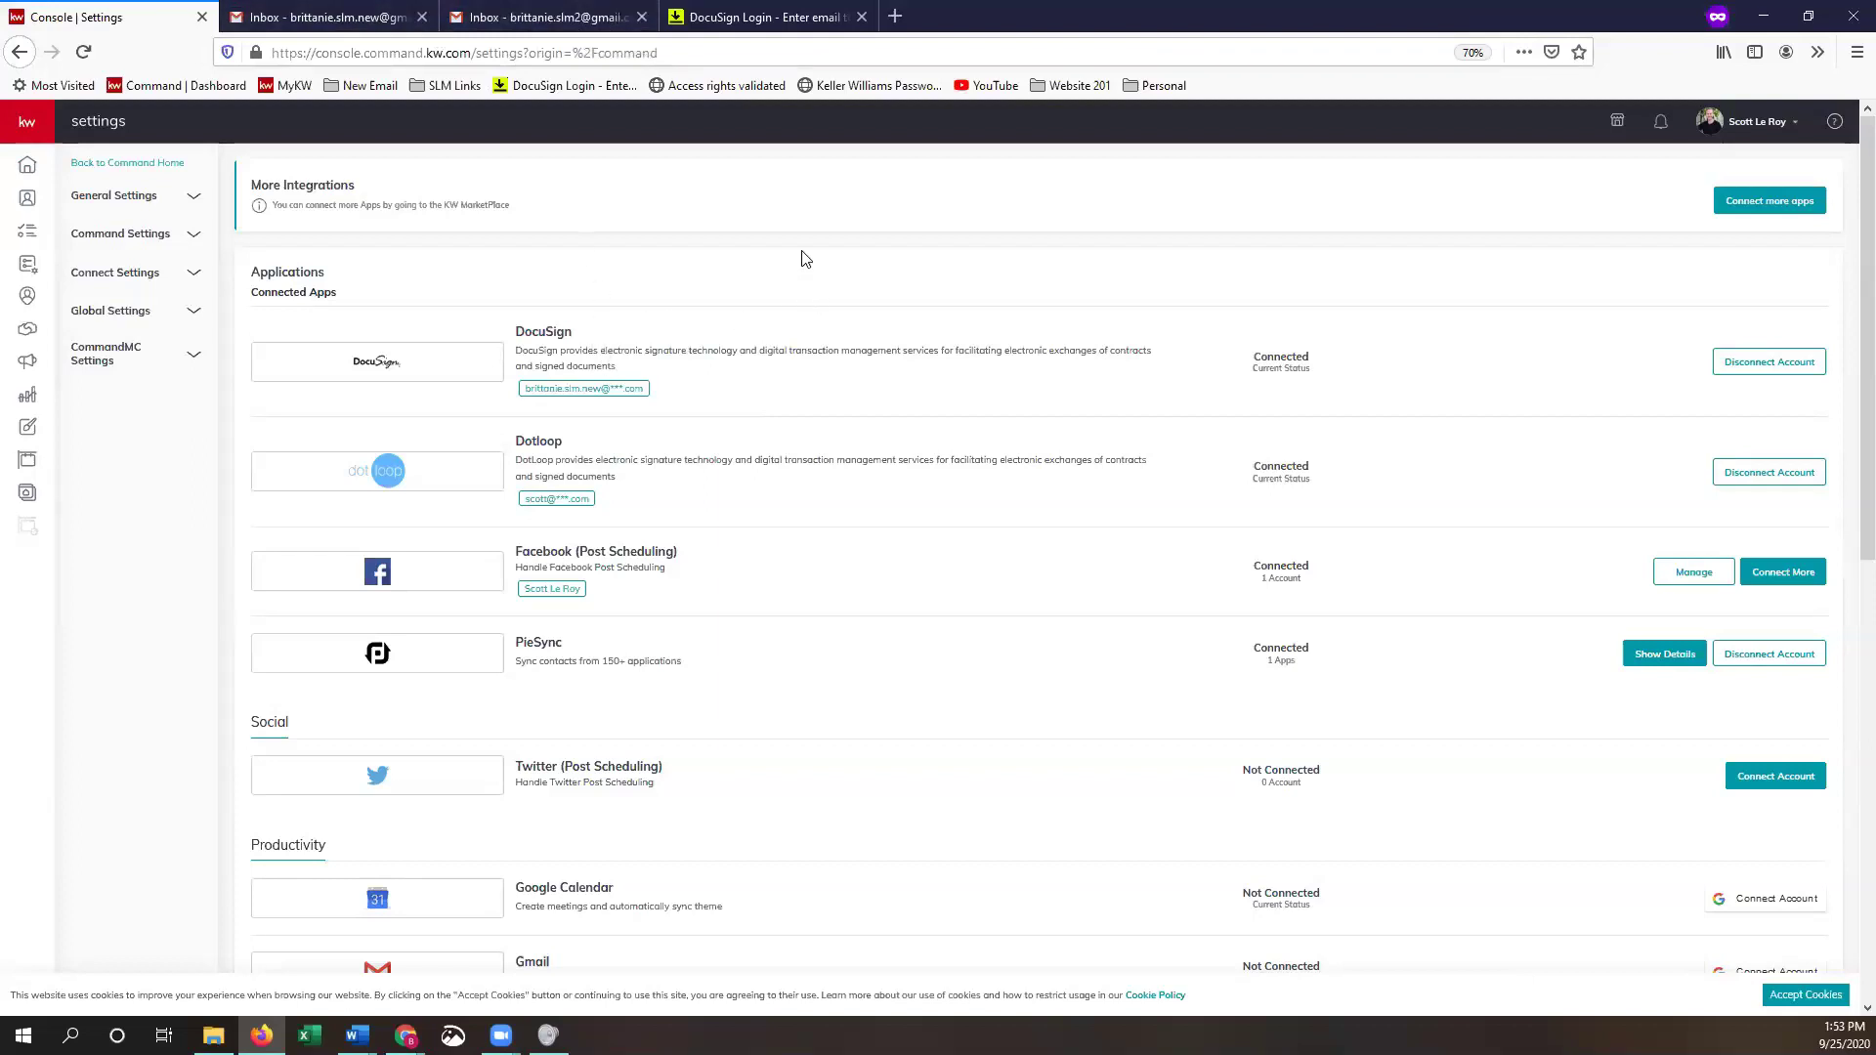
- On the DocuSign login page, enter the account's email address and continue to the password step
left_click(767, 14)
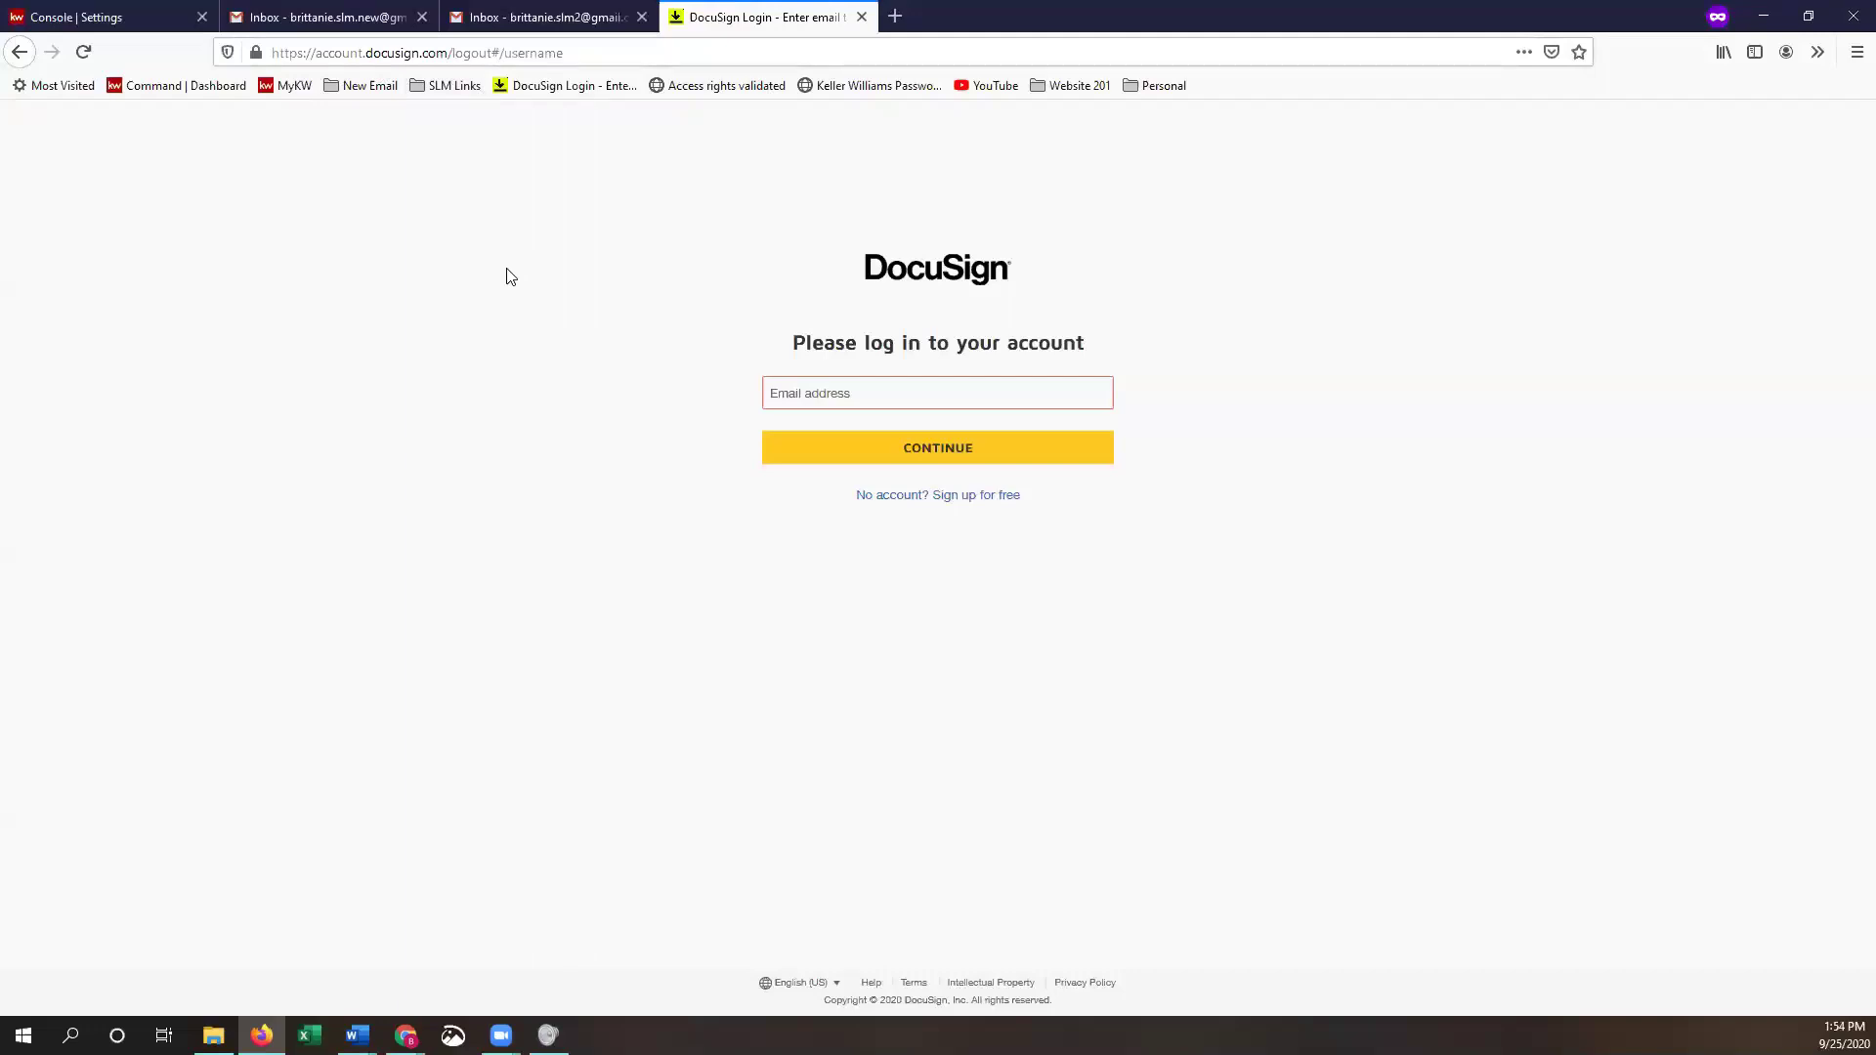
left_click(862, 392)
left_click(862, 392)
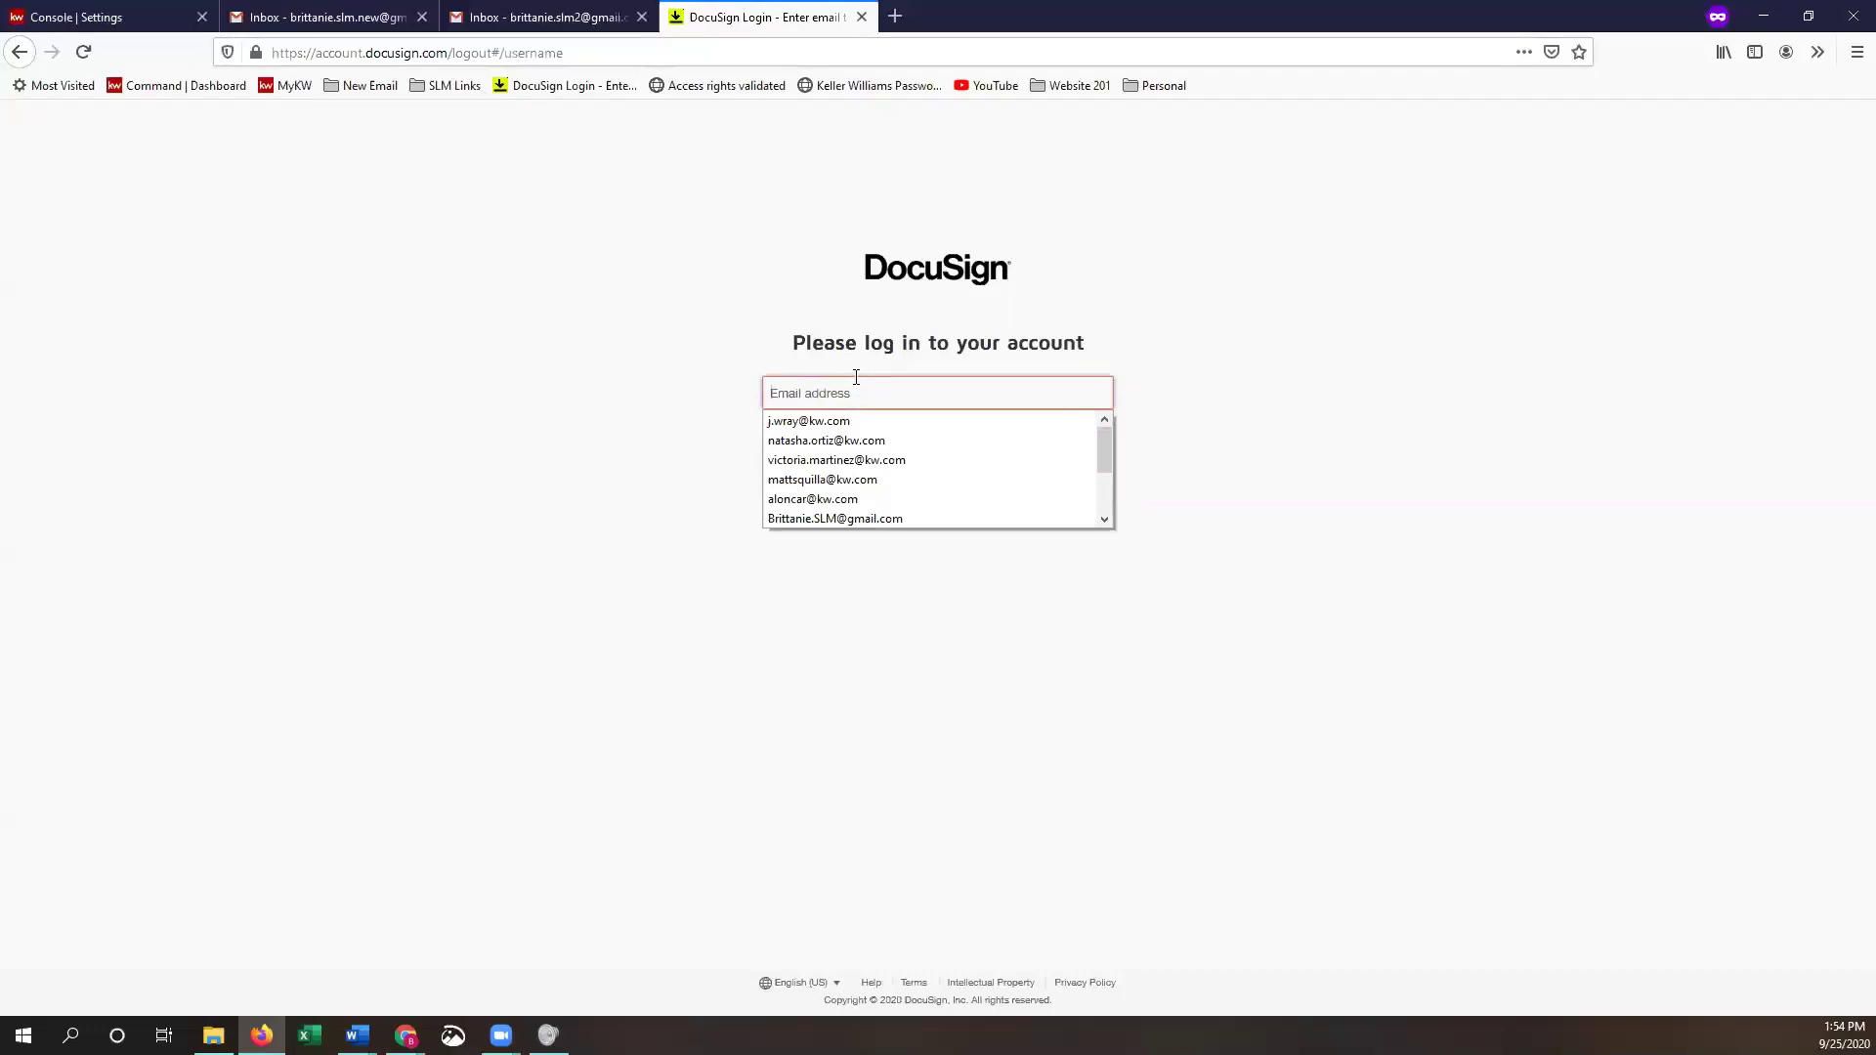
type("Brittanie")
key("BackSpace")
key("BackSpace")
key("BackSpace")
key("BackSpace")
key("BackSpace")
key("BackSpace")
key("BackSpace")
key("BackSpace")
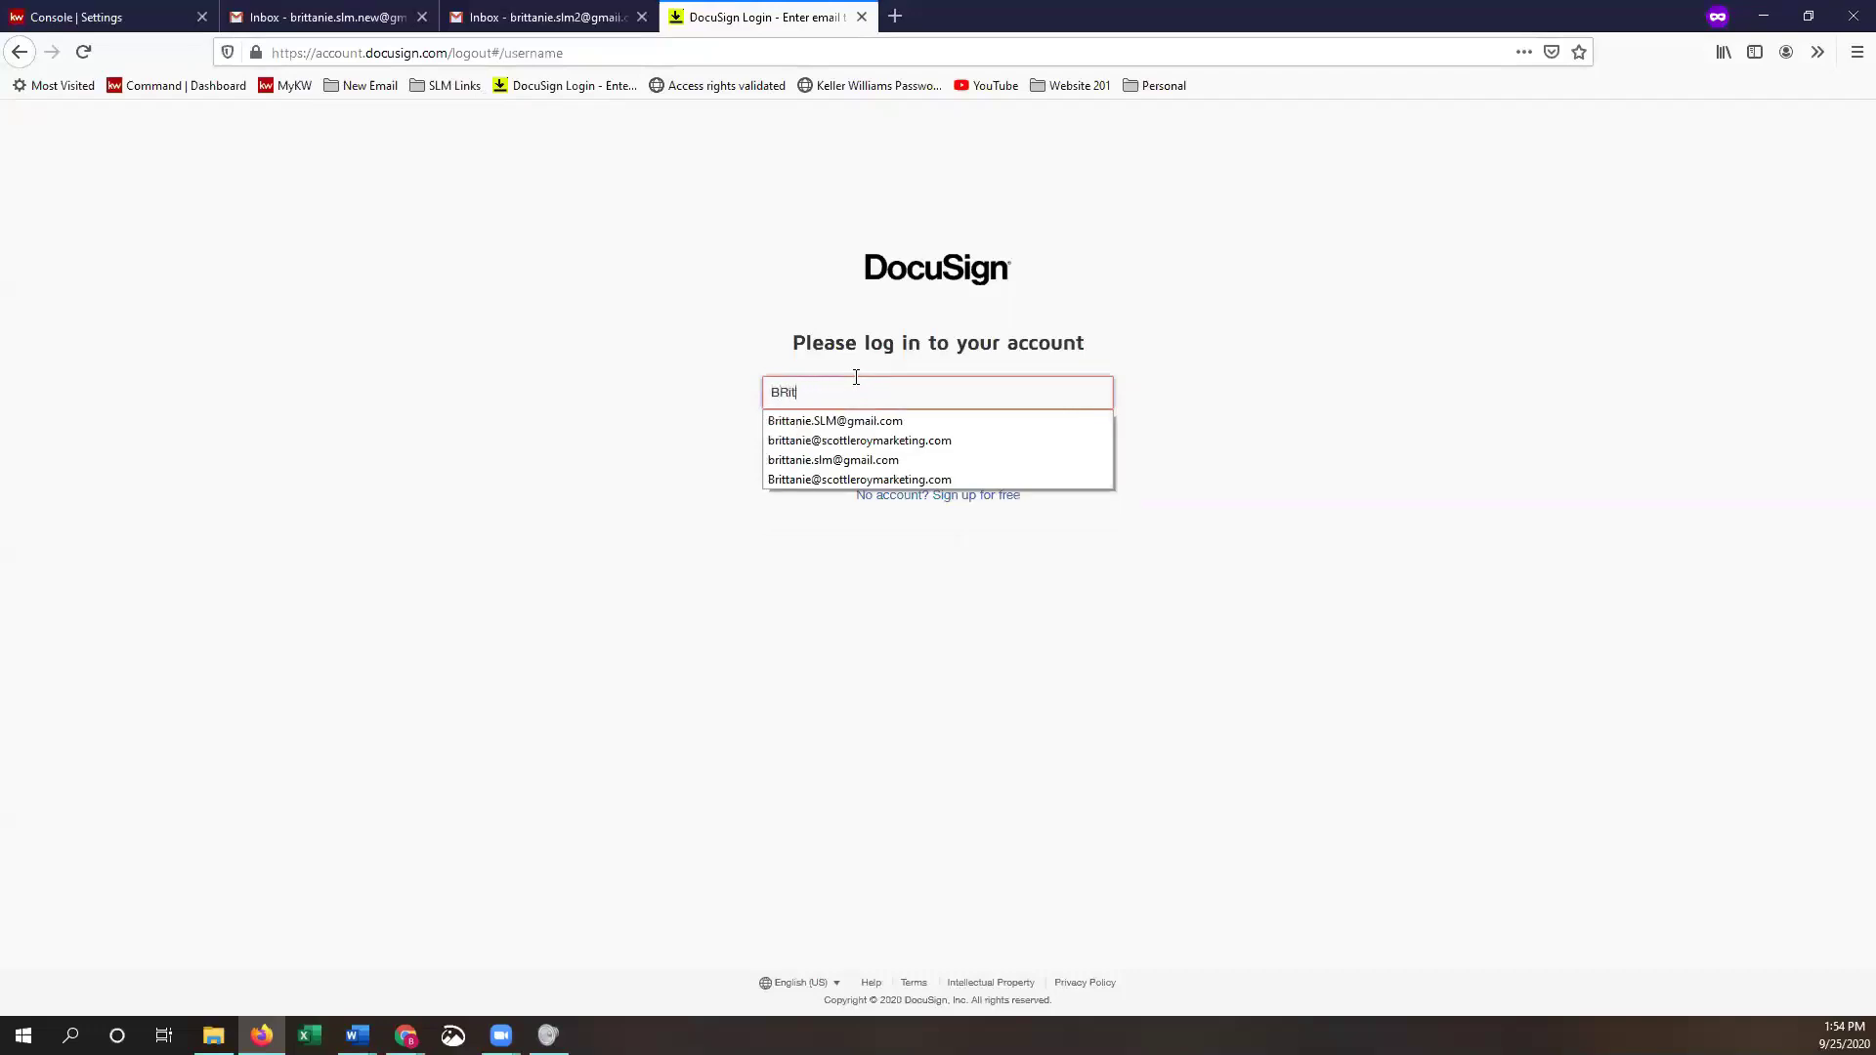
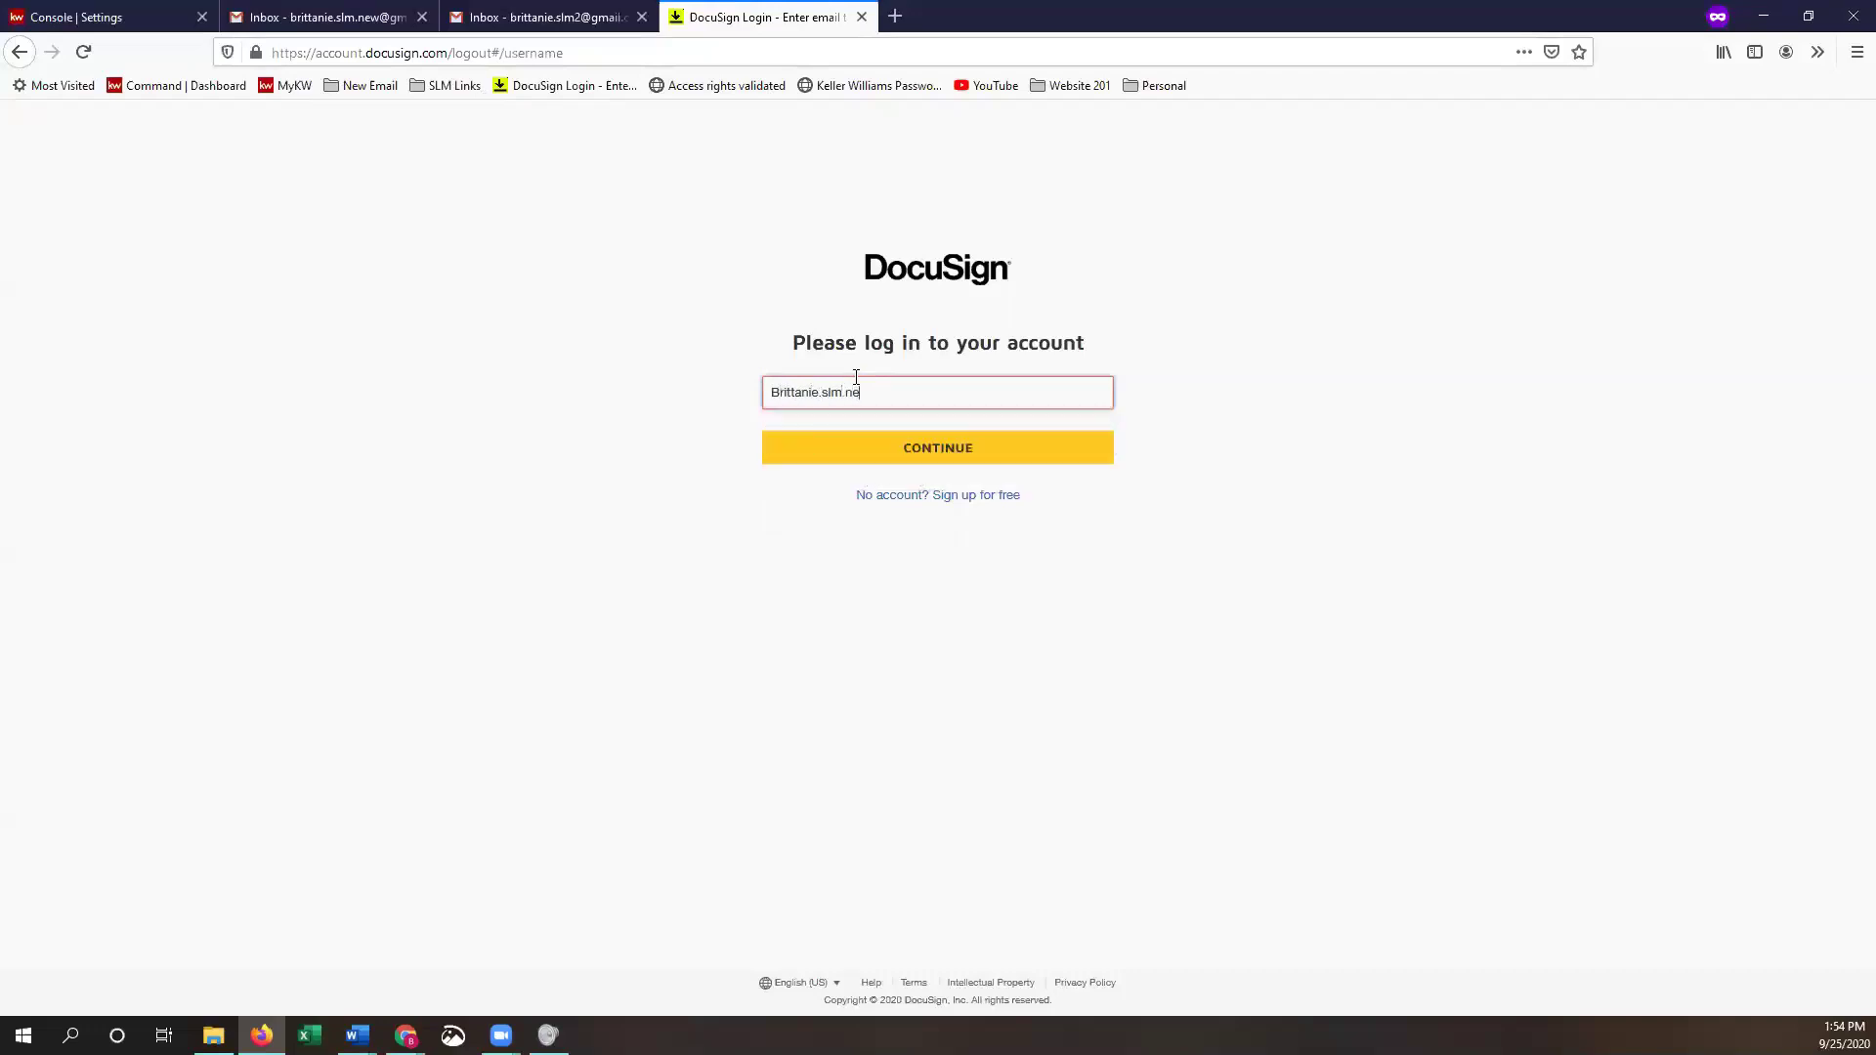
left_click(956, 453)
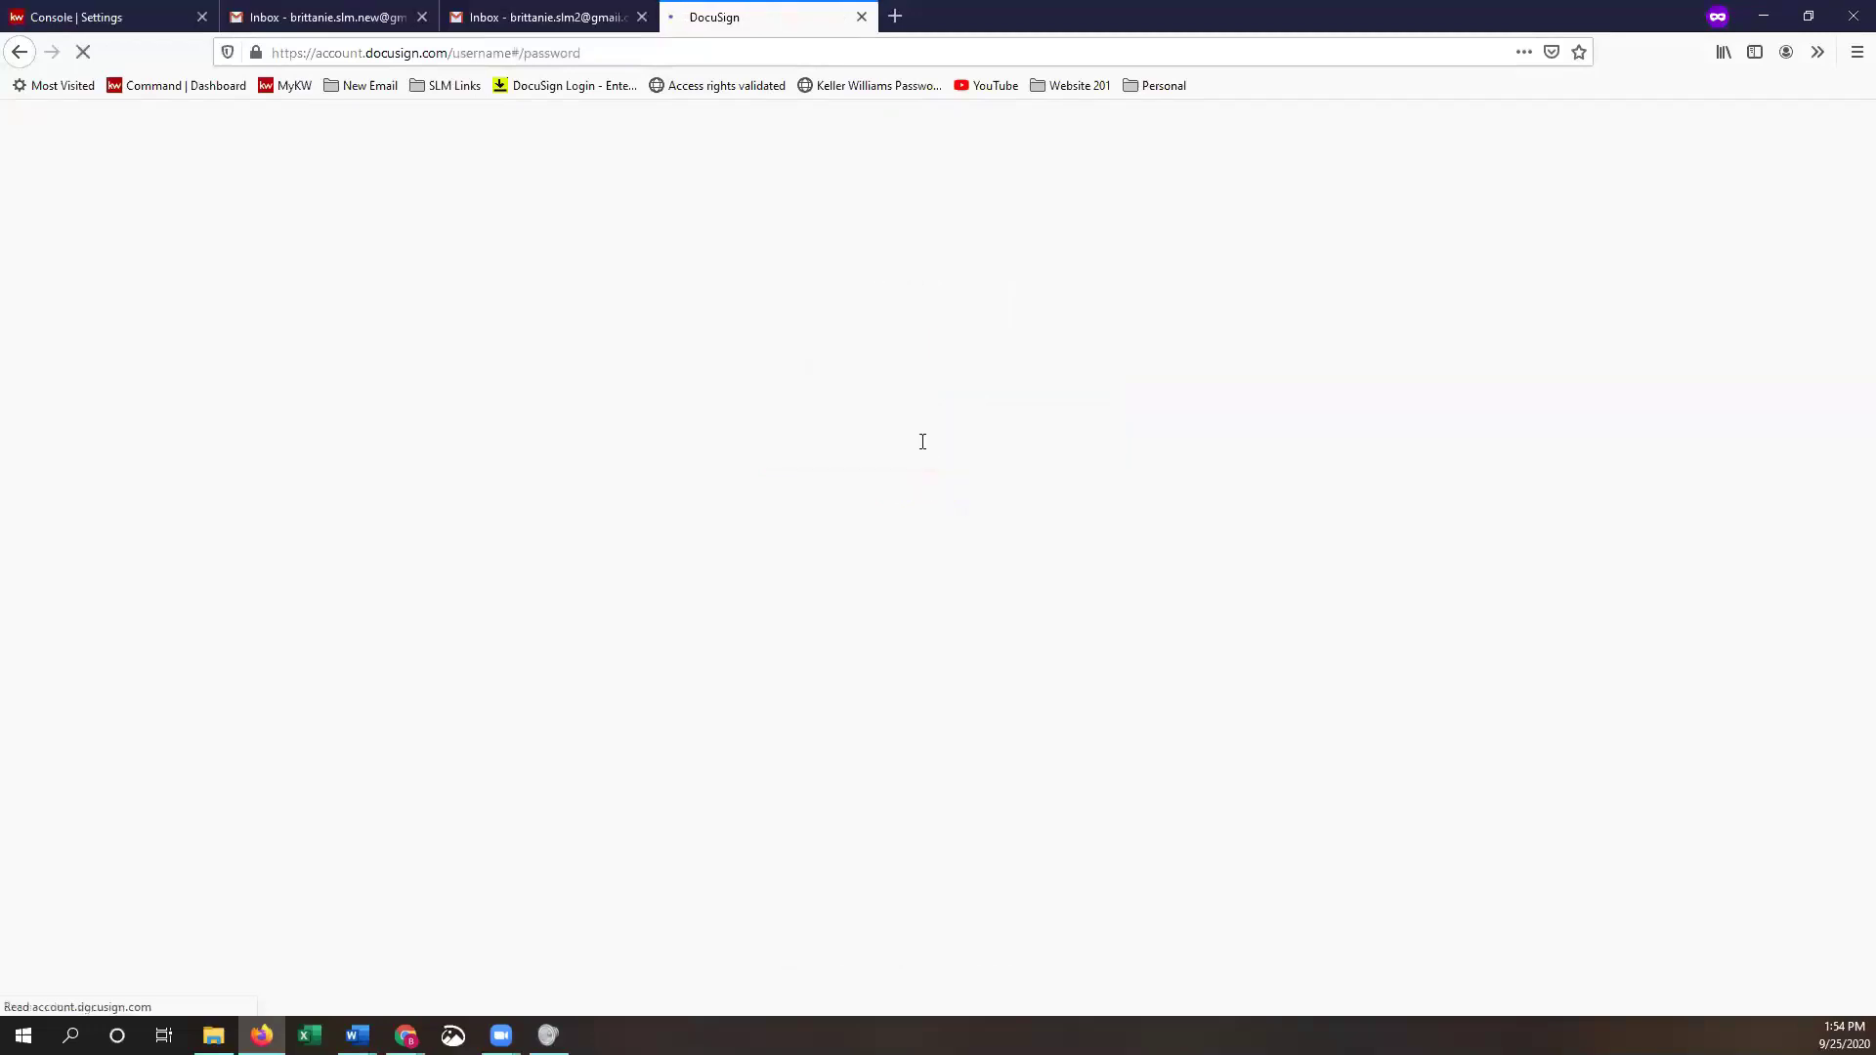
- Enter the account password and log in to DocuSign eSignature
type("•")
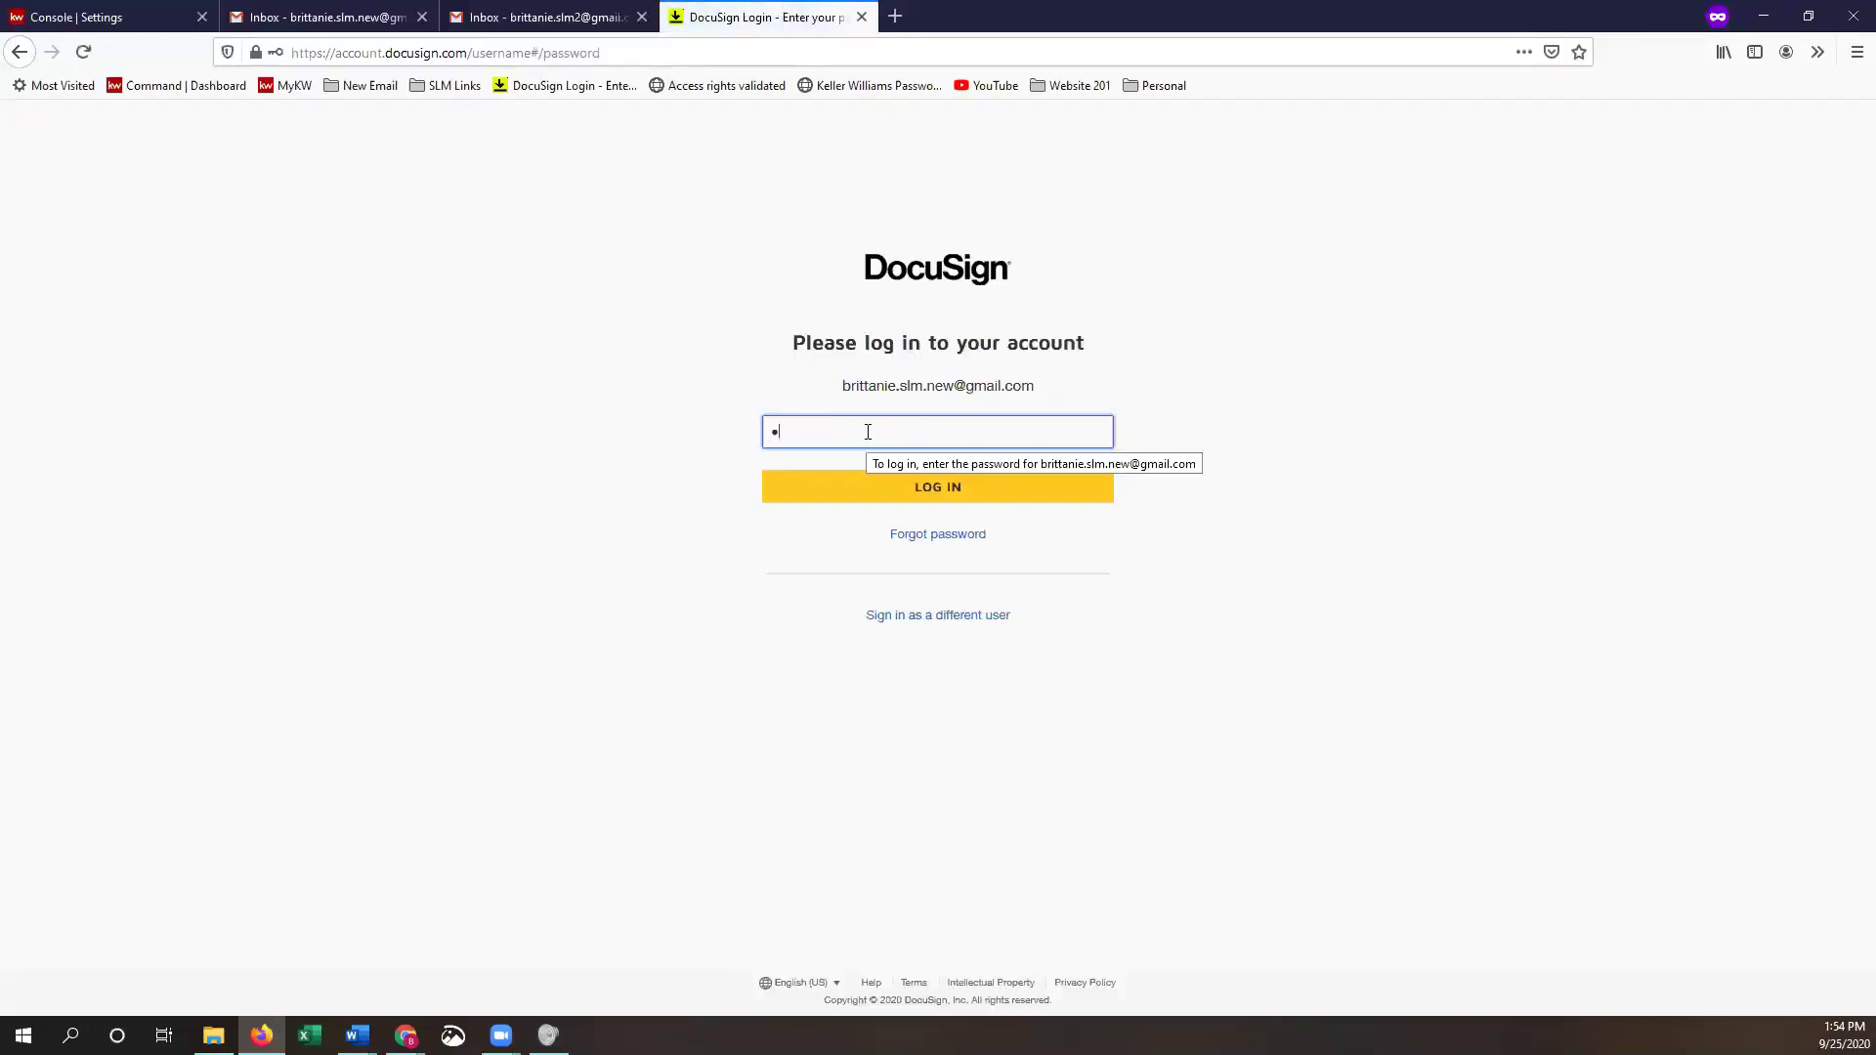
type("••••••••")
left_click(927, 500)
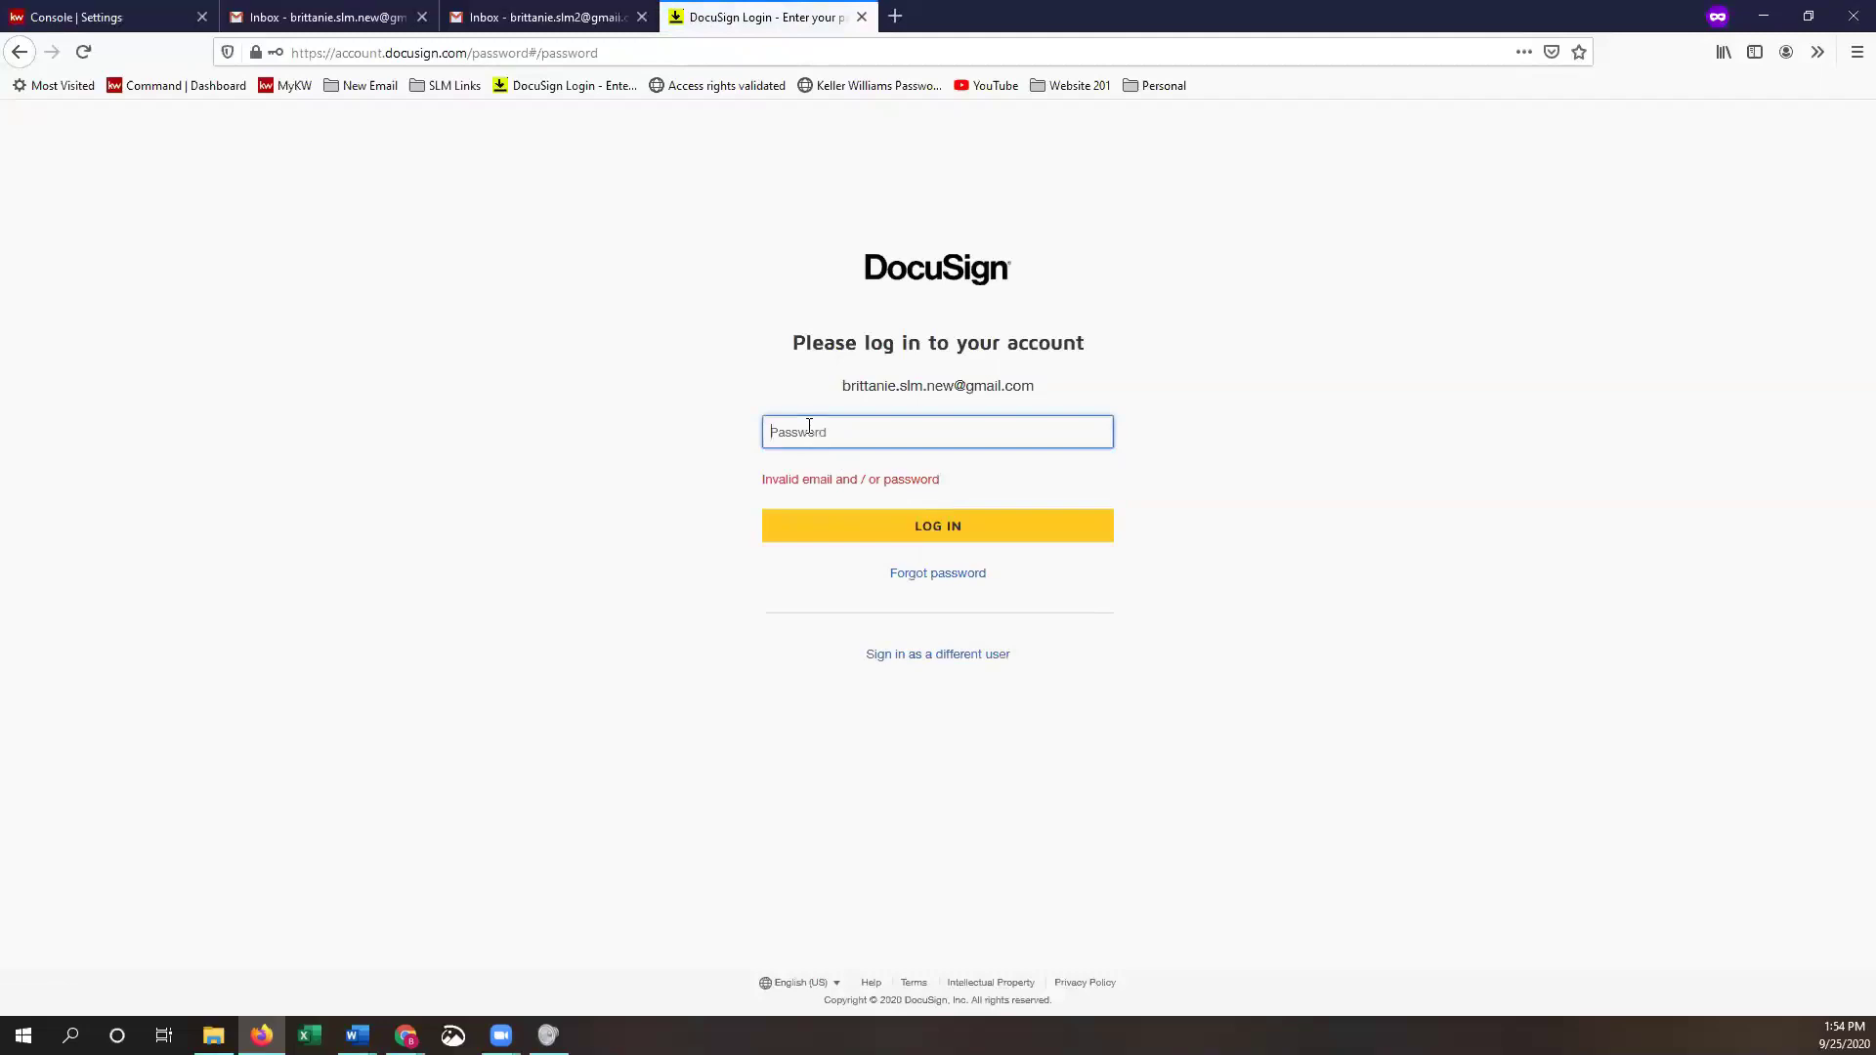
type("•••••••••")
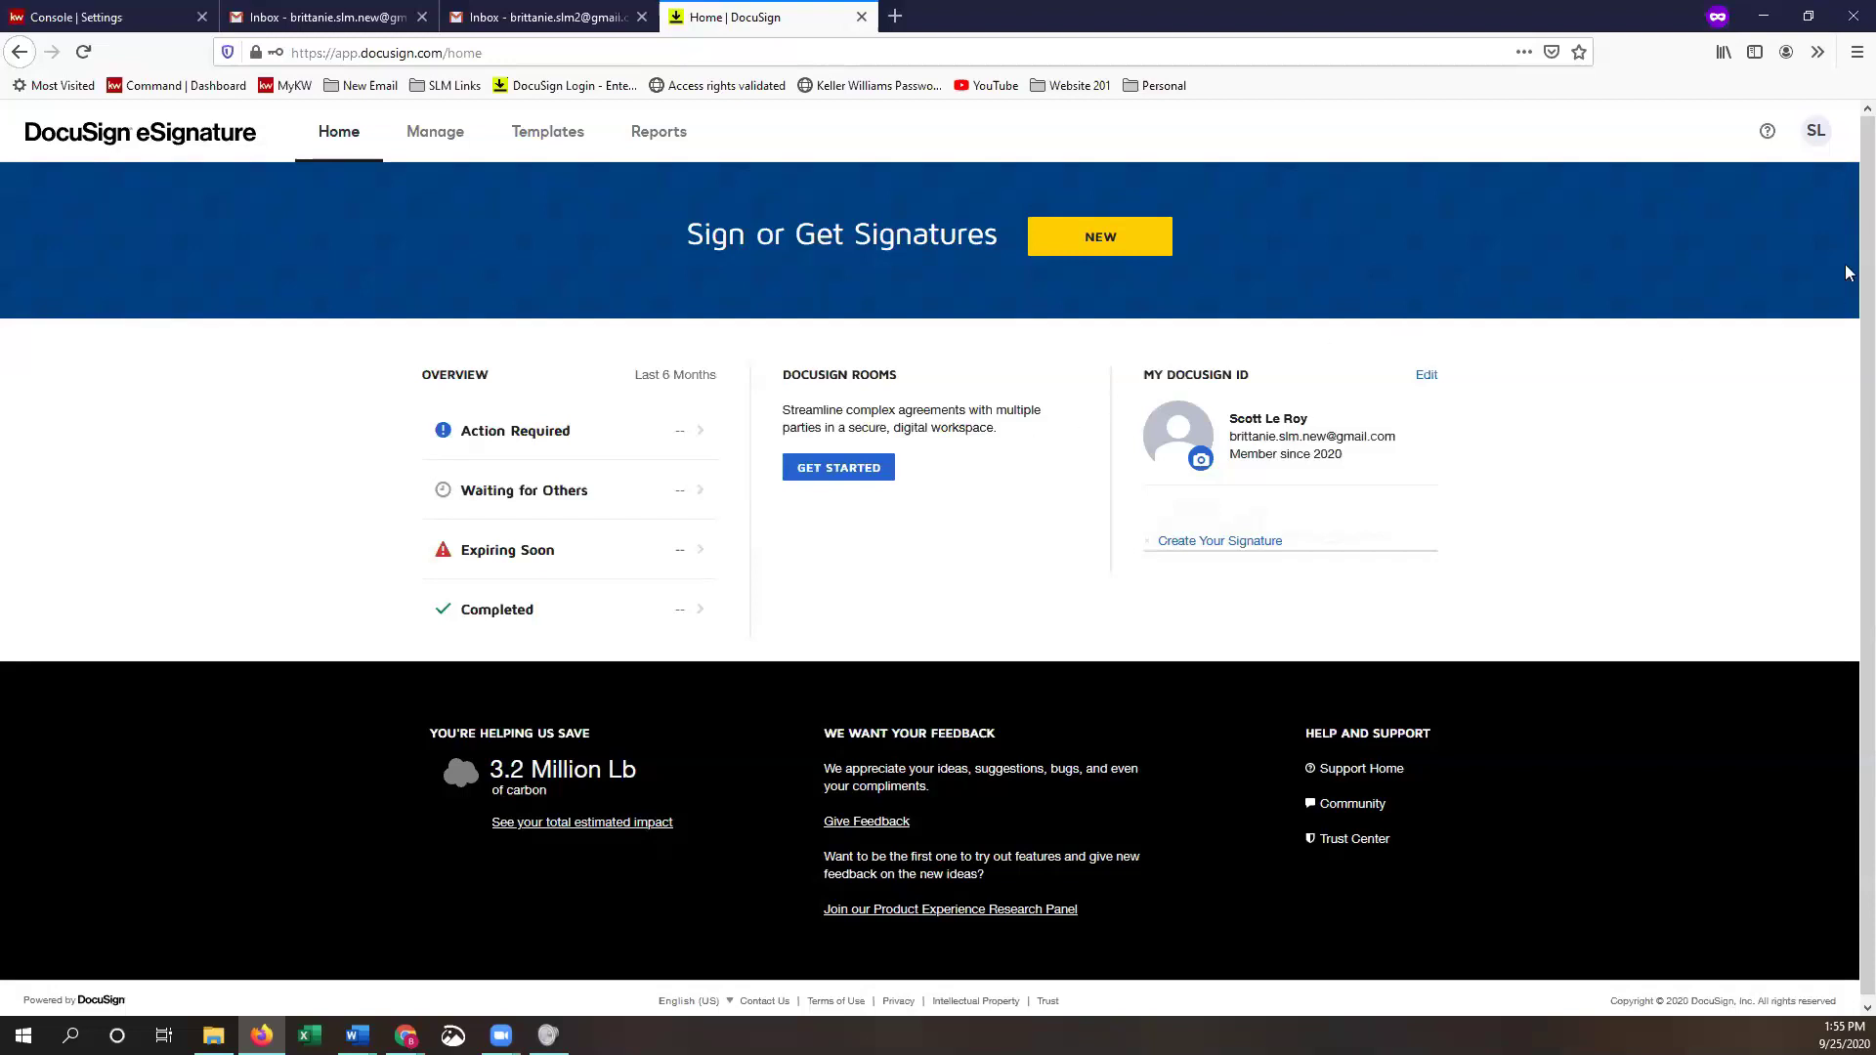
- Choose Manage Profile from the SL avatar's account menu
left_click(1817, 144)
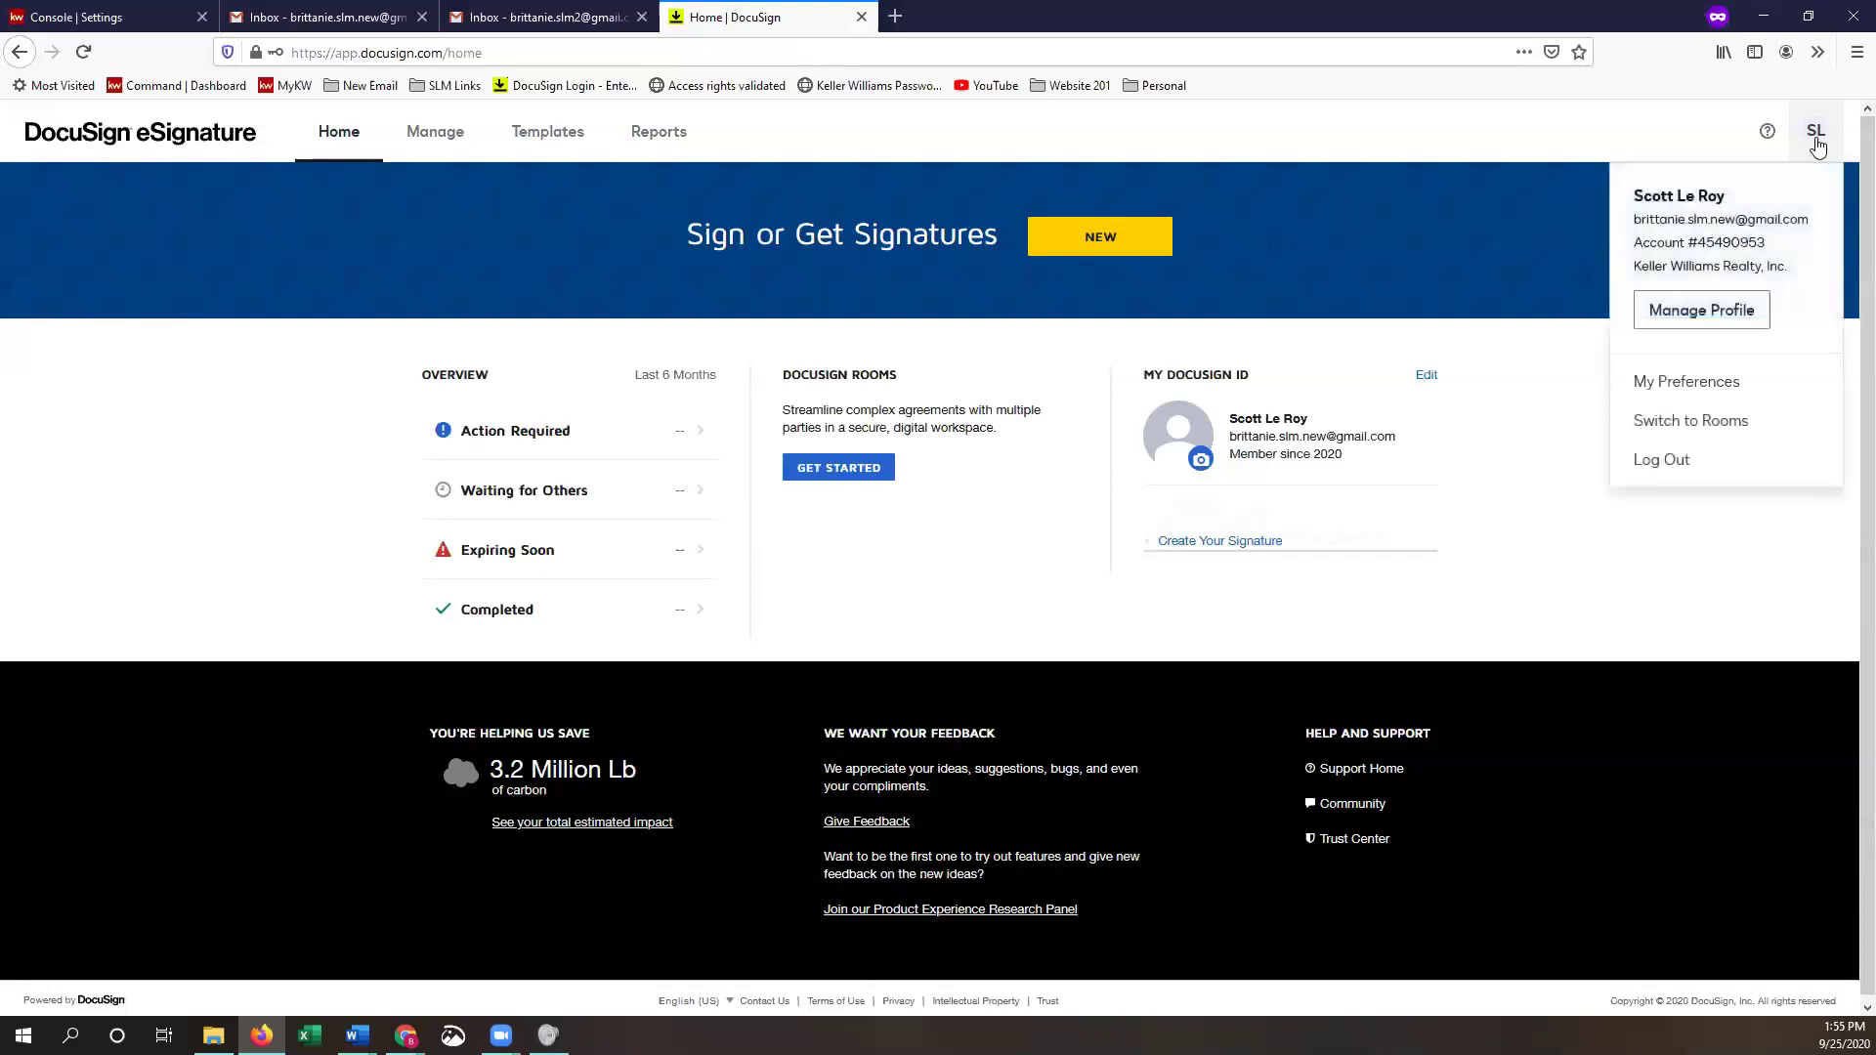
left_click(1717, 323)
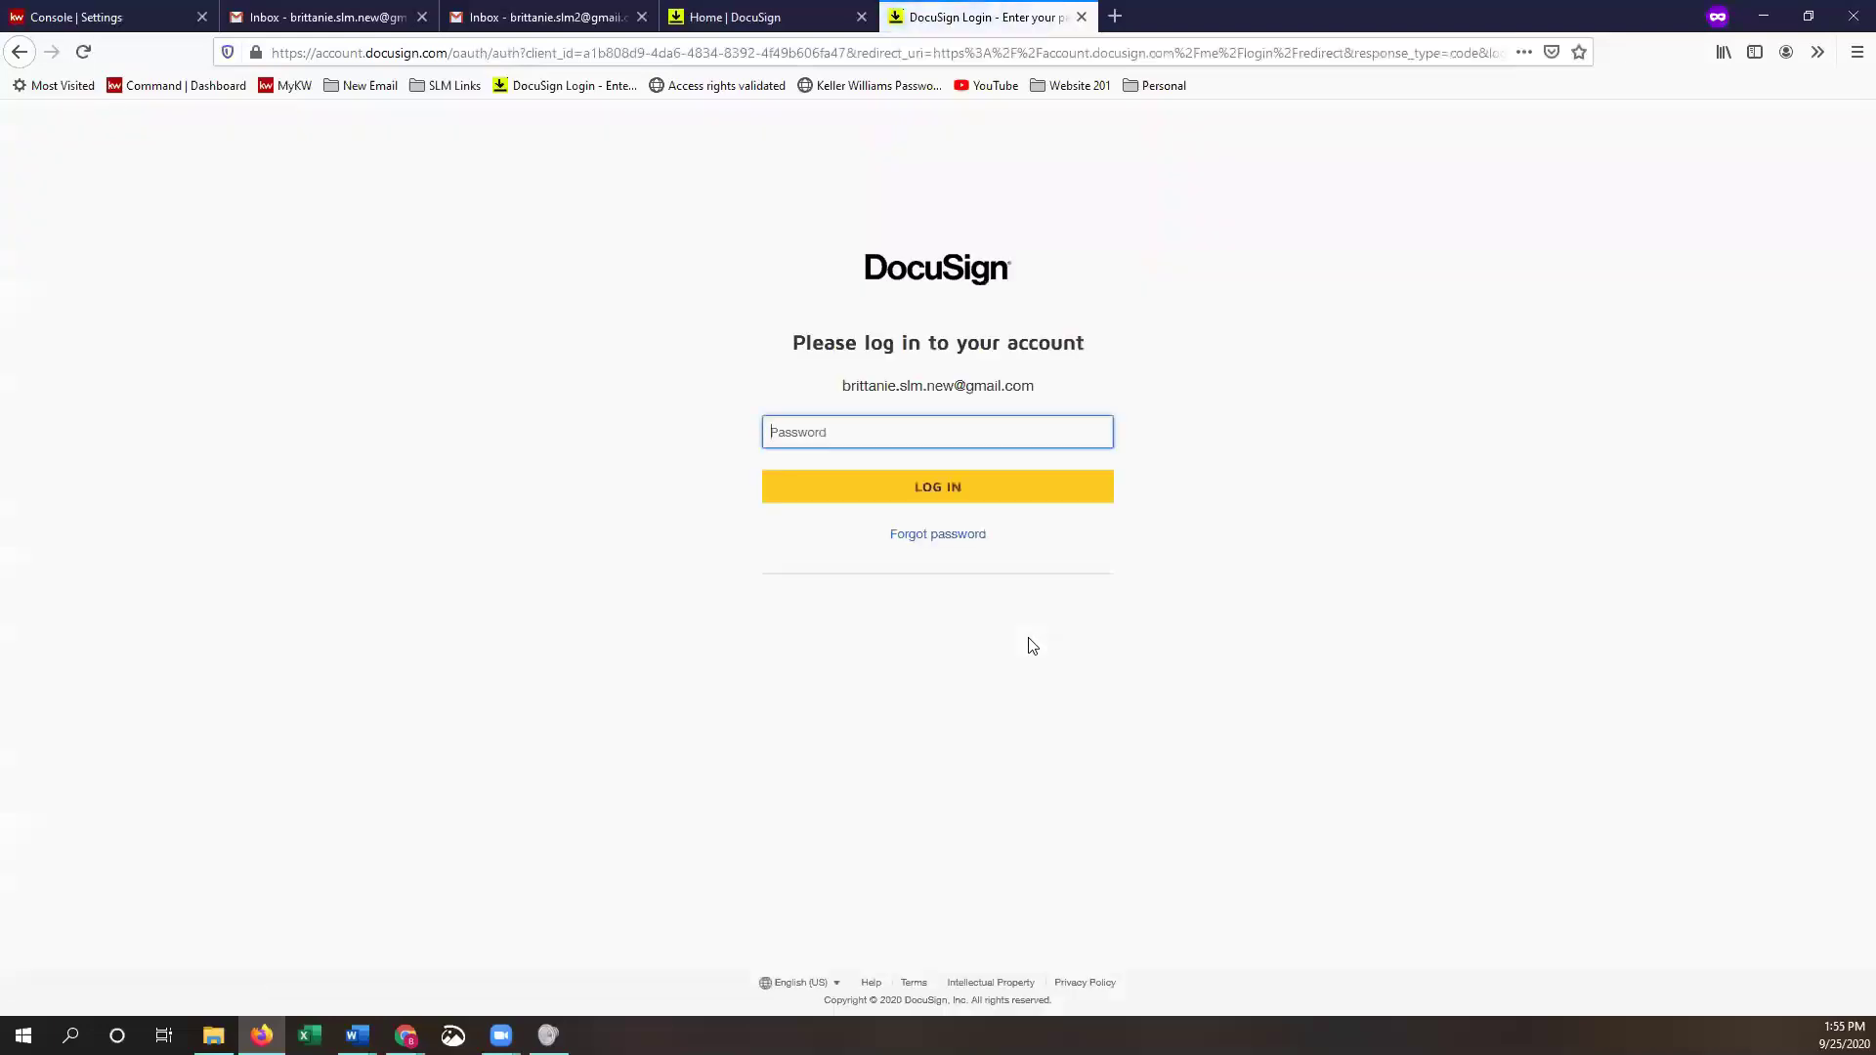
- Re-enter the account password, log in, and choose email verification for the code
left_click(1054, 430)
type("•")
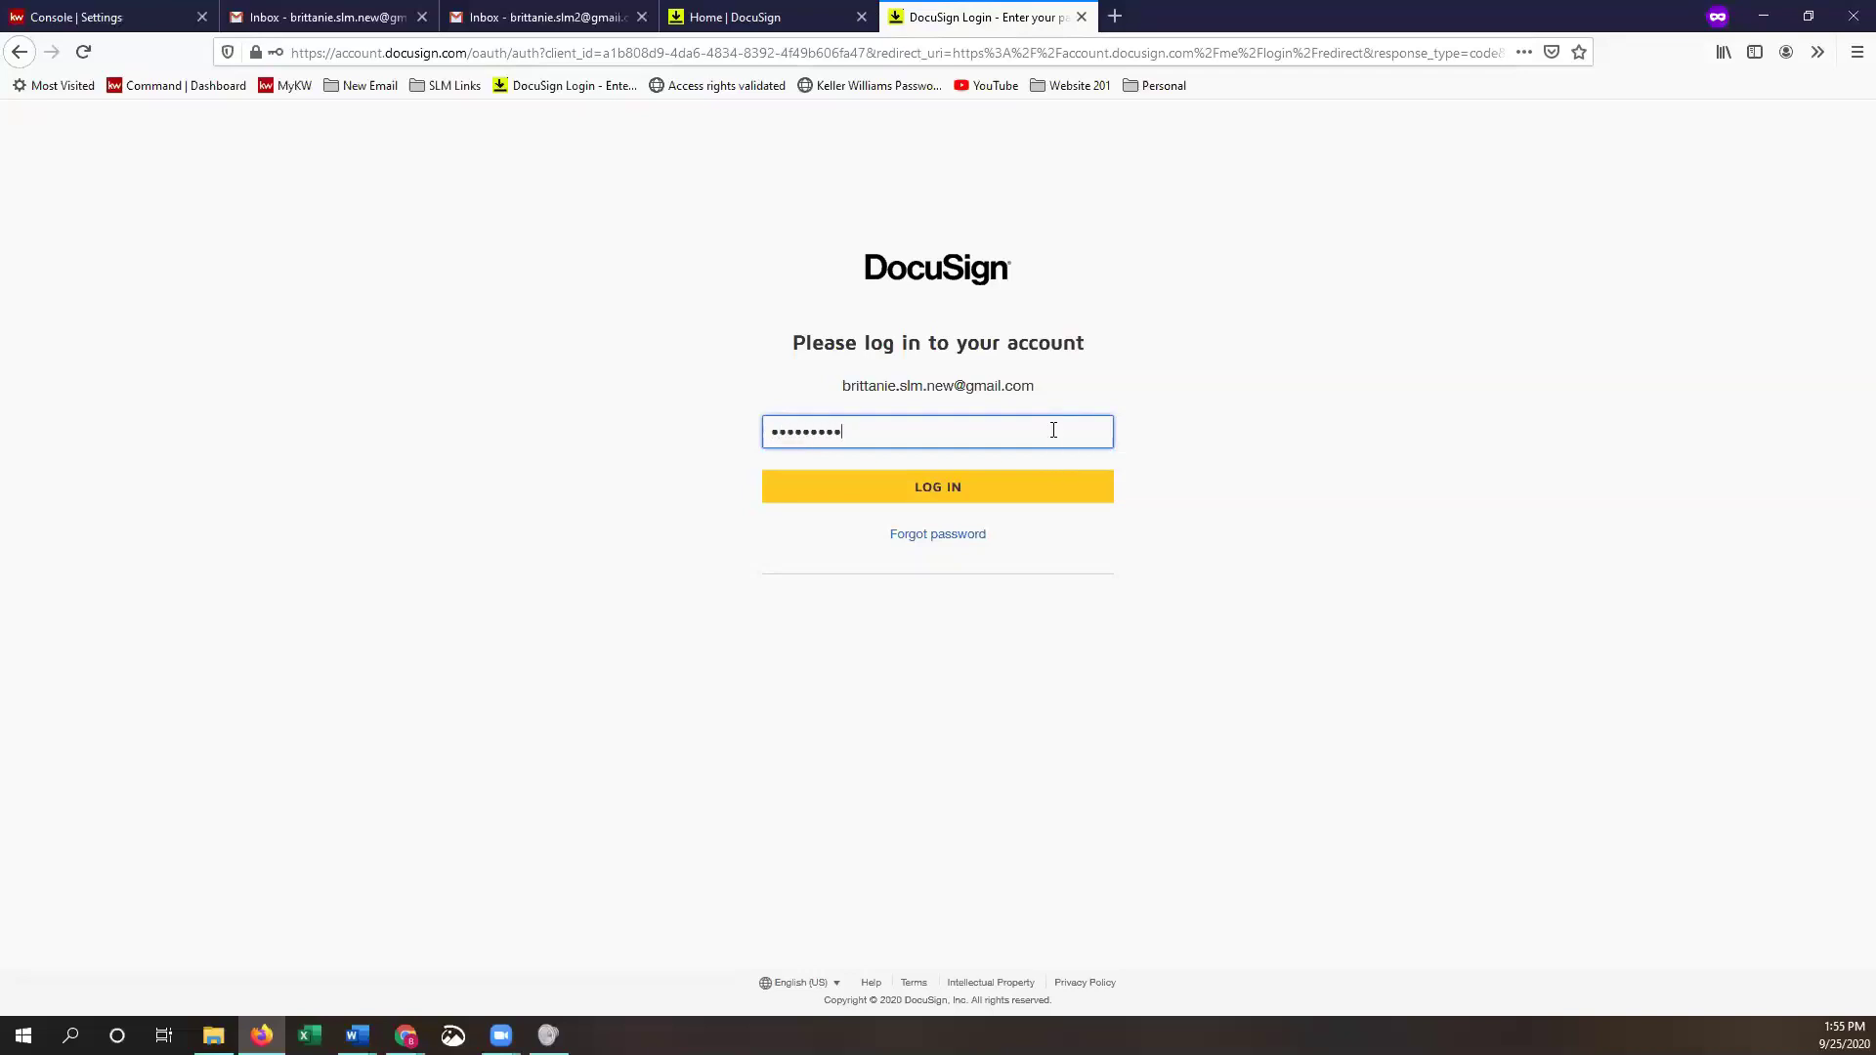
left_click(1008, 491)
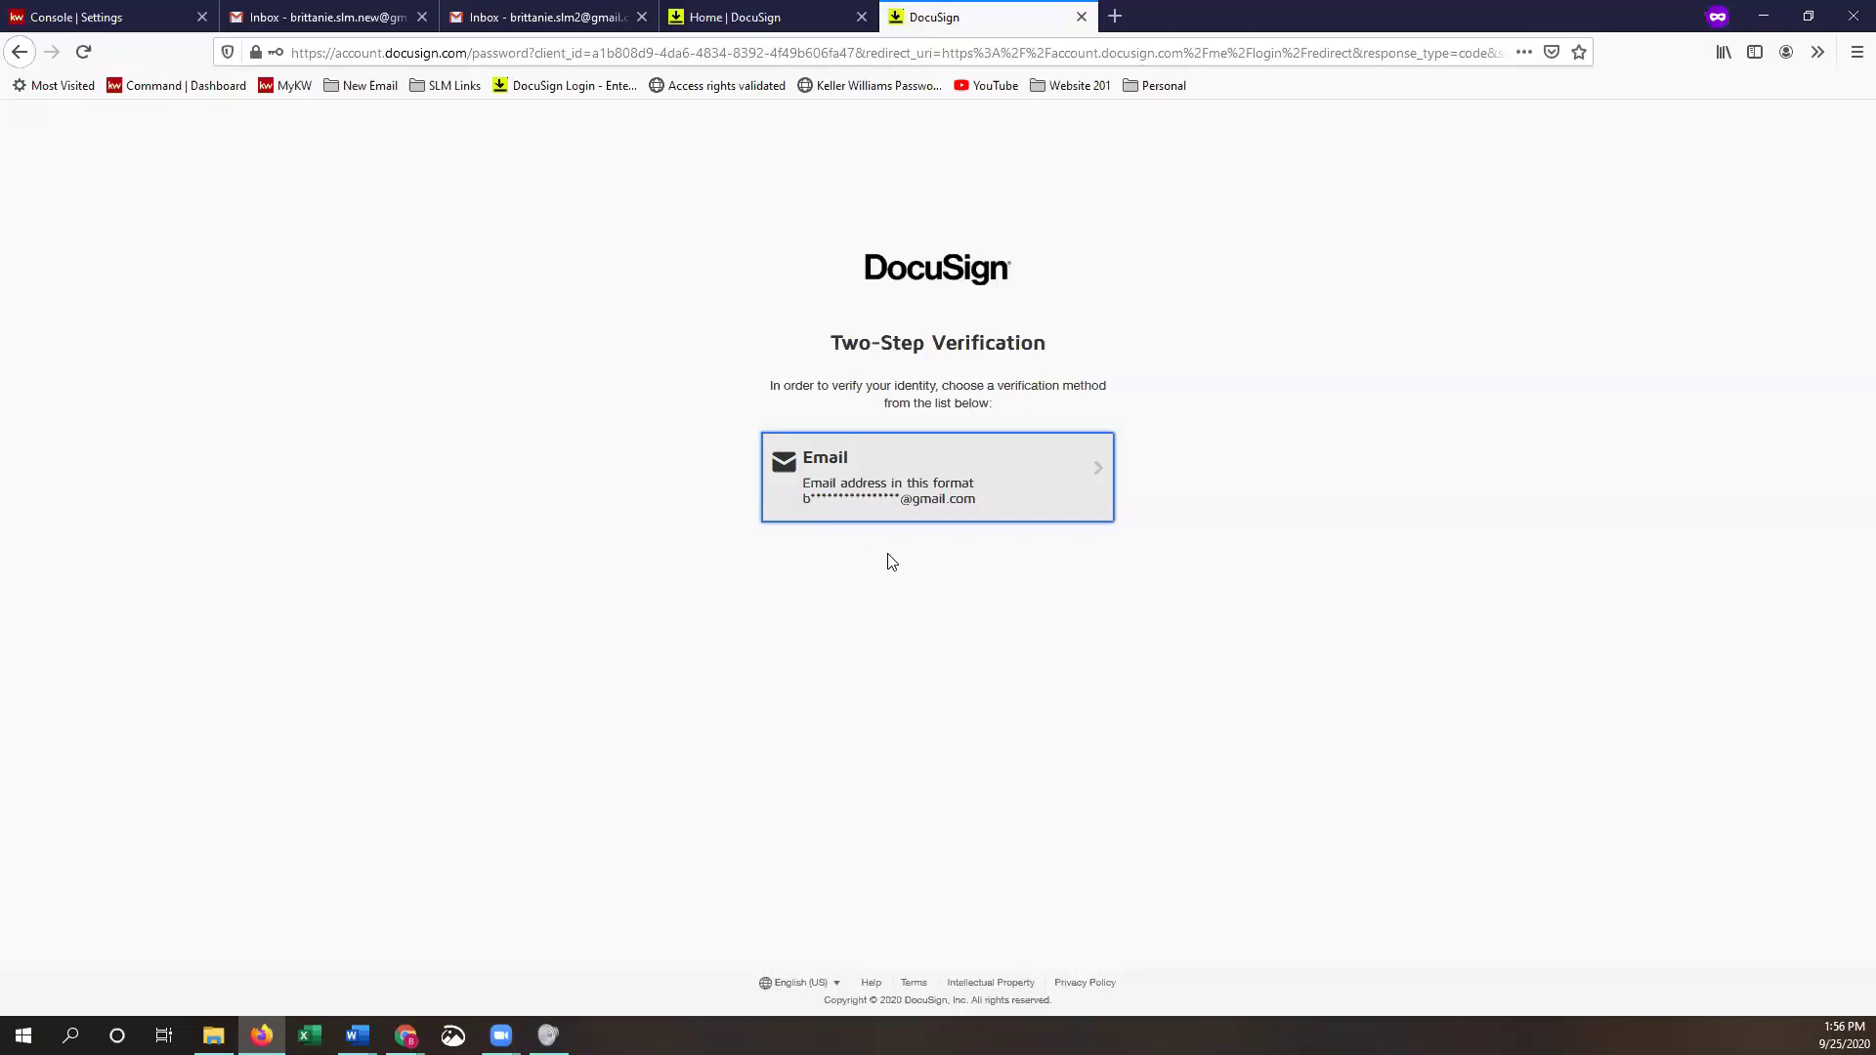
left_click(898, 486)
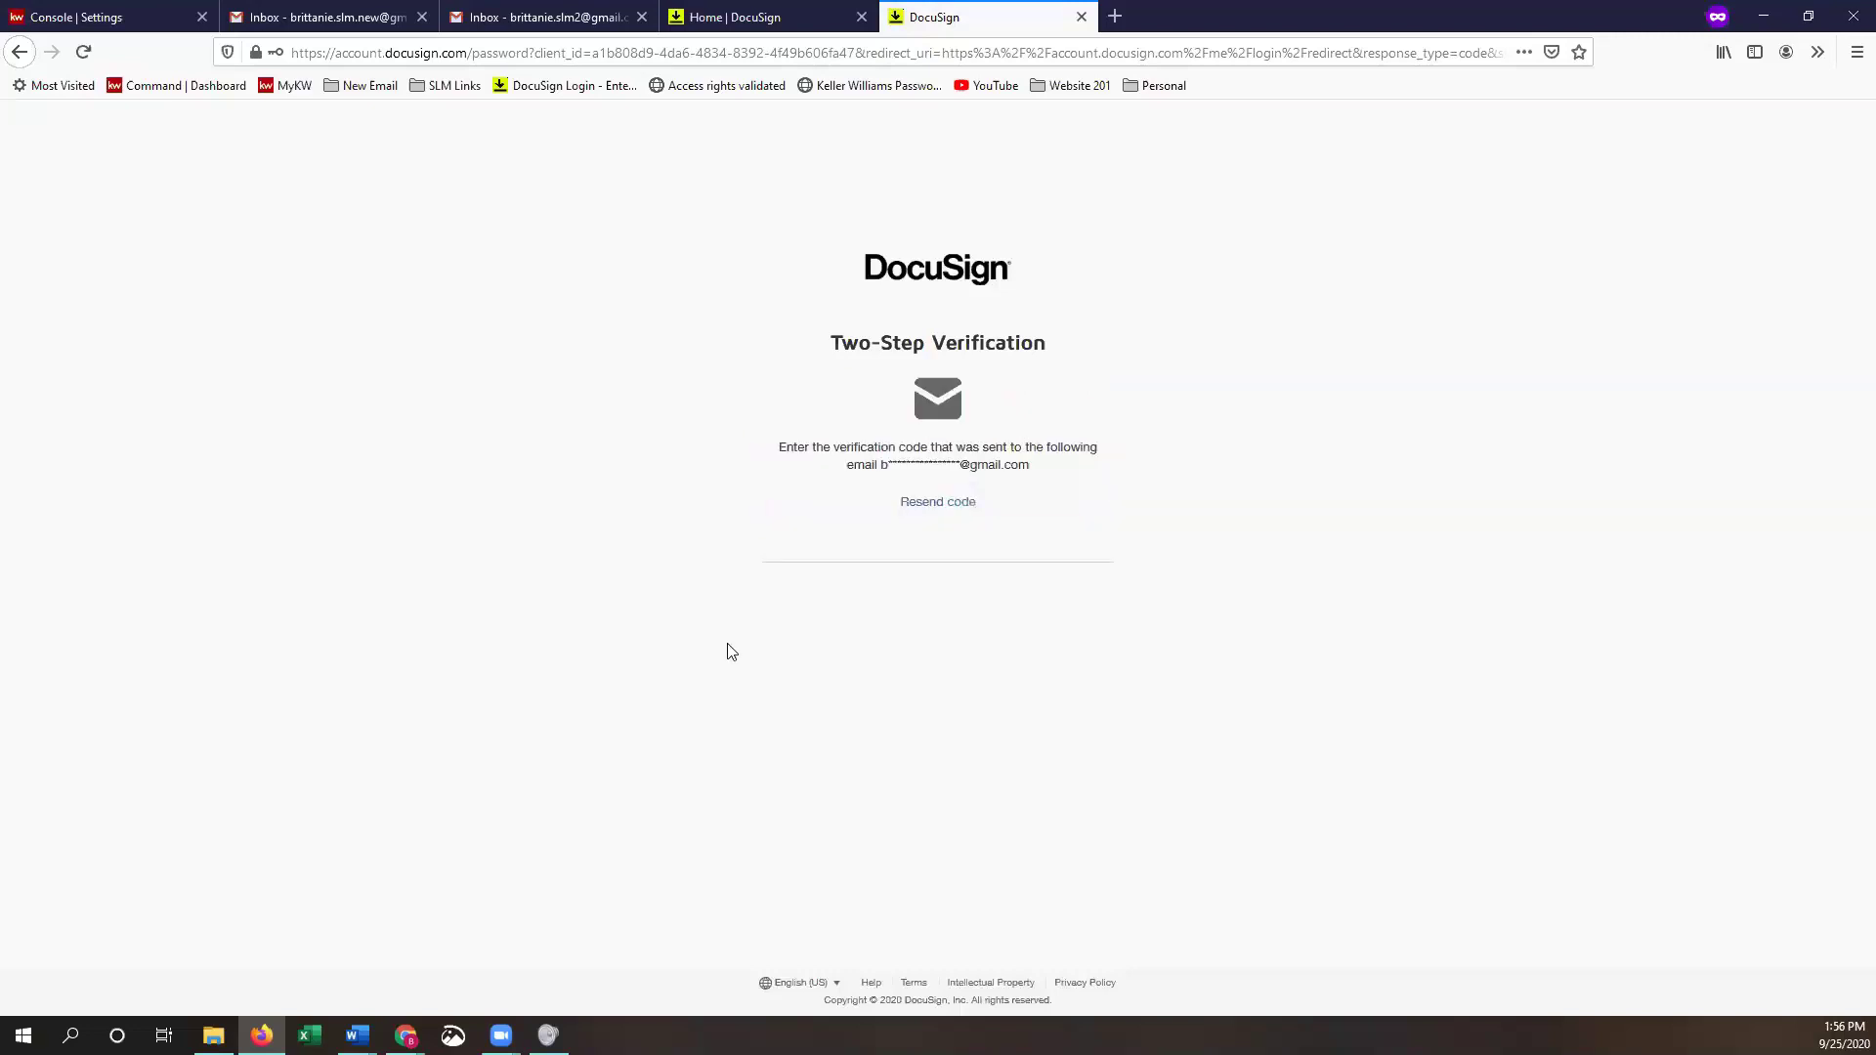
- Copy the verification code from the DocuSign email in Gmail and paste it into the code field
left_click(320, 17)
left_click(86, 260)
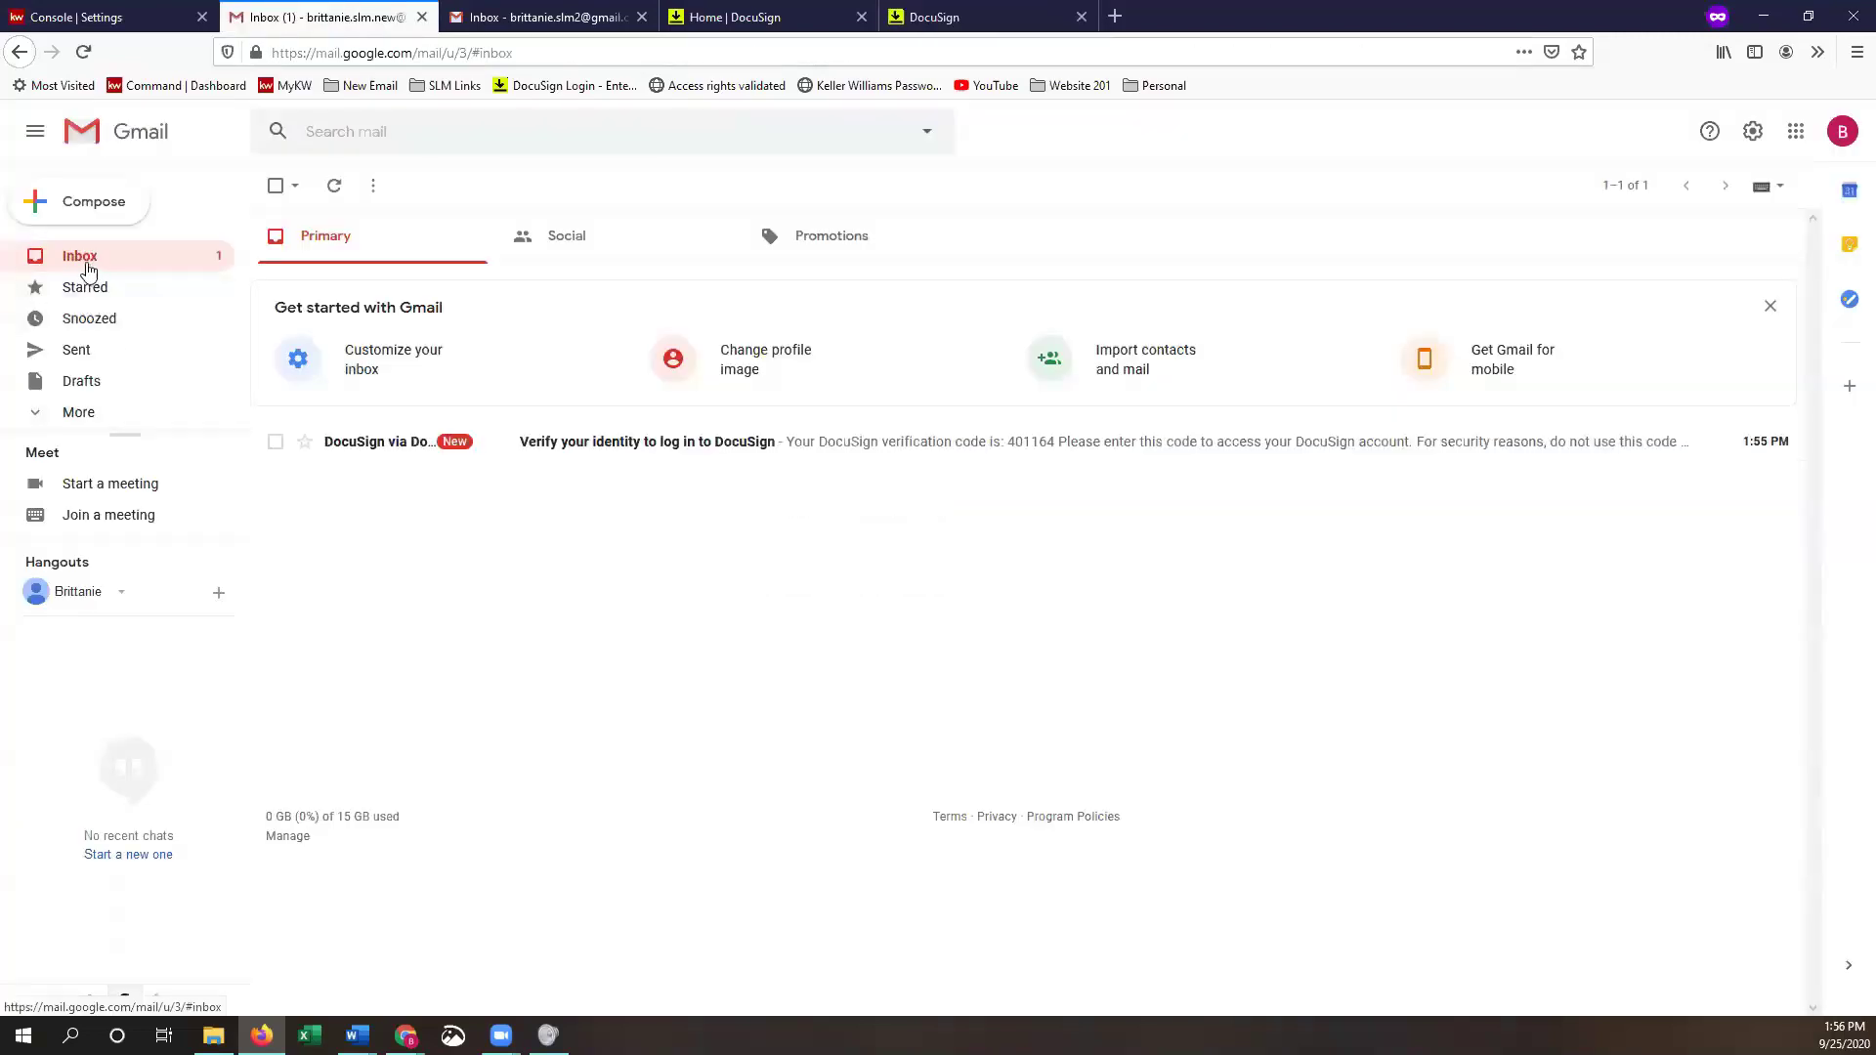
left_click(635, 451)
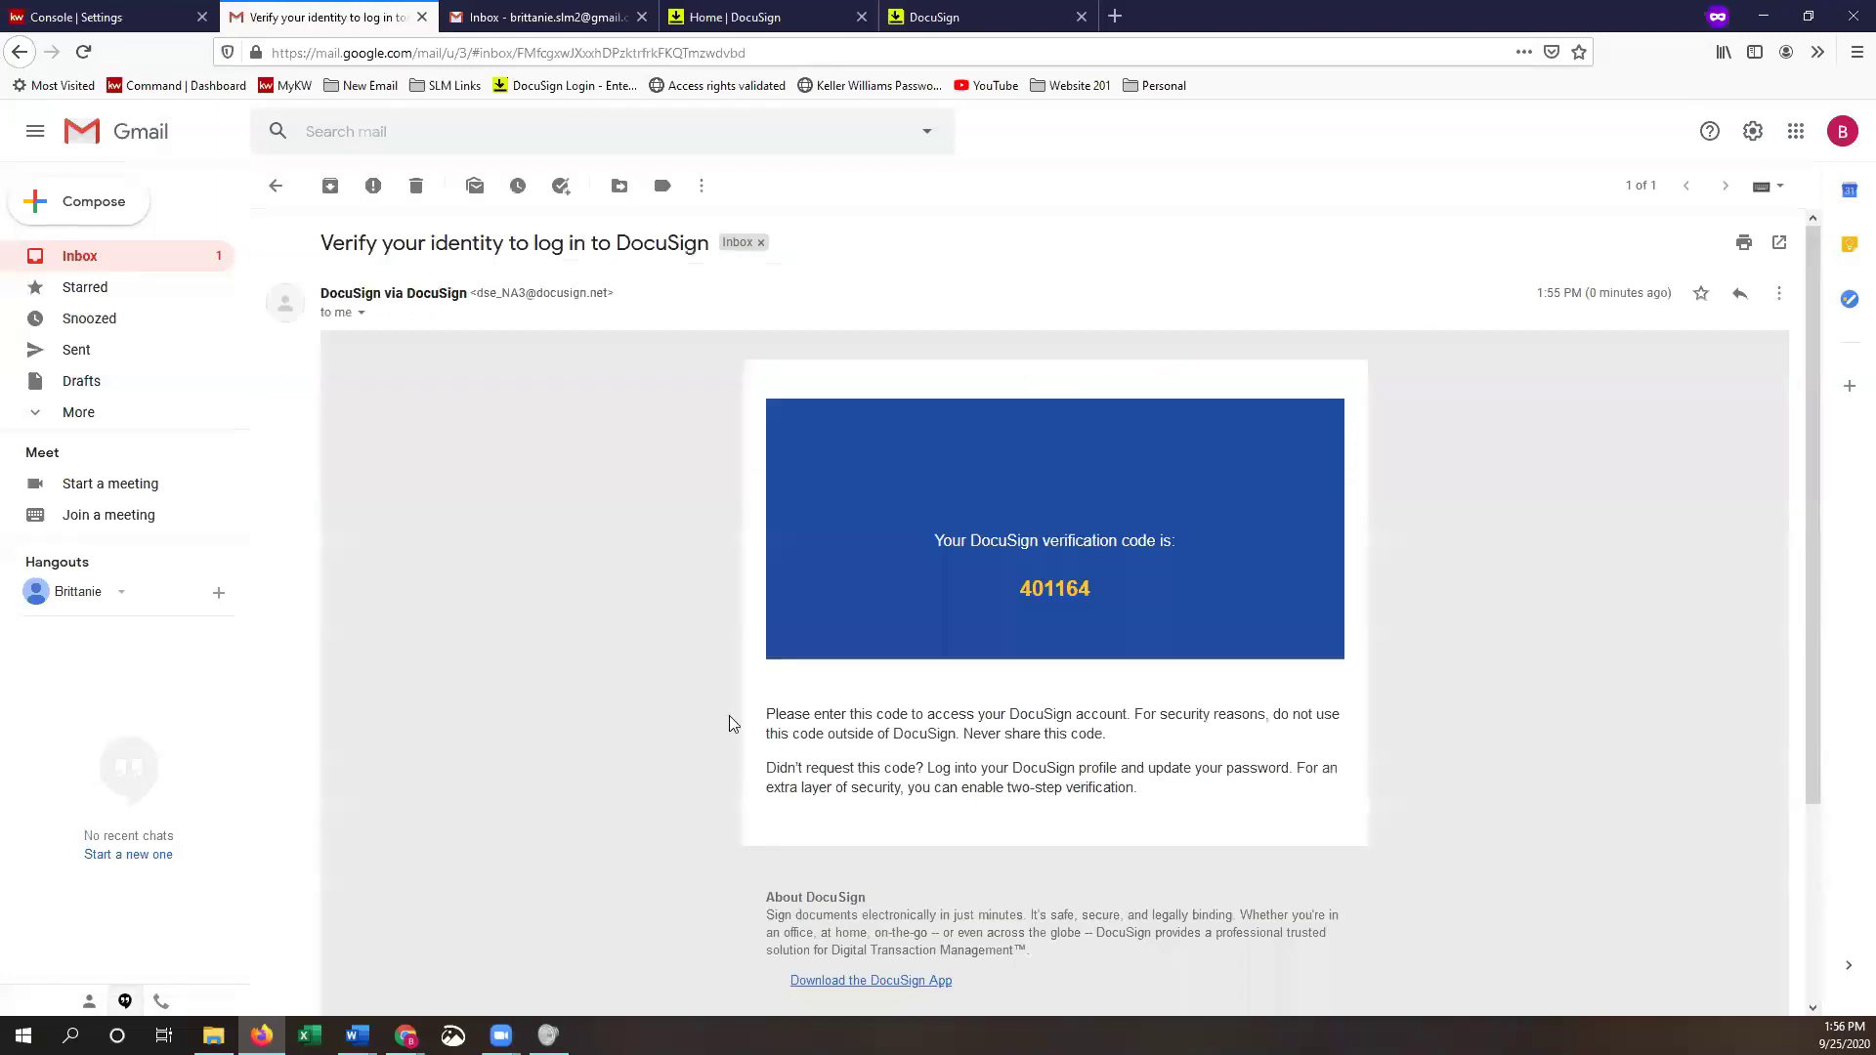
double_click(1055, 606)
right_click(1061, 604)
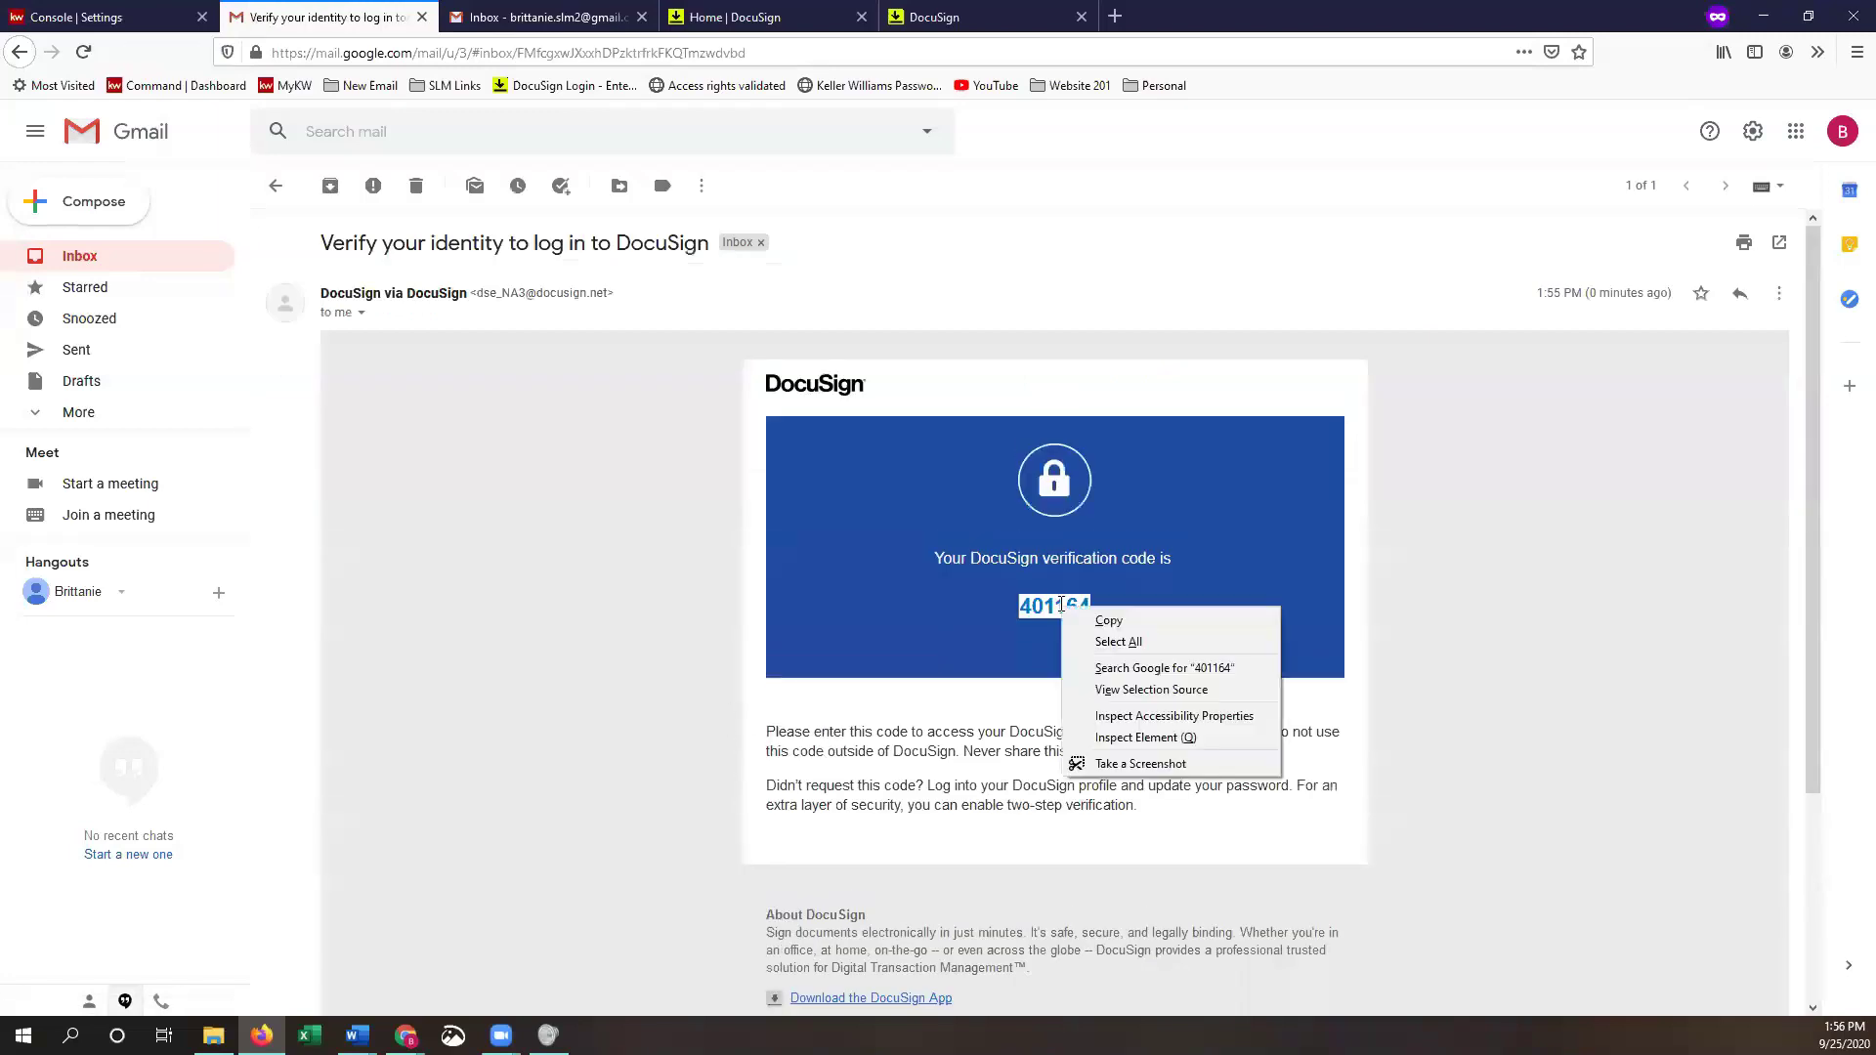
left_click(1110, 621)
left_click(930, 19)
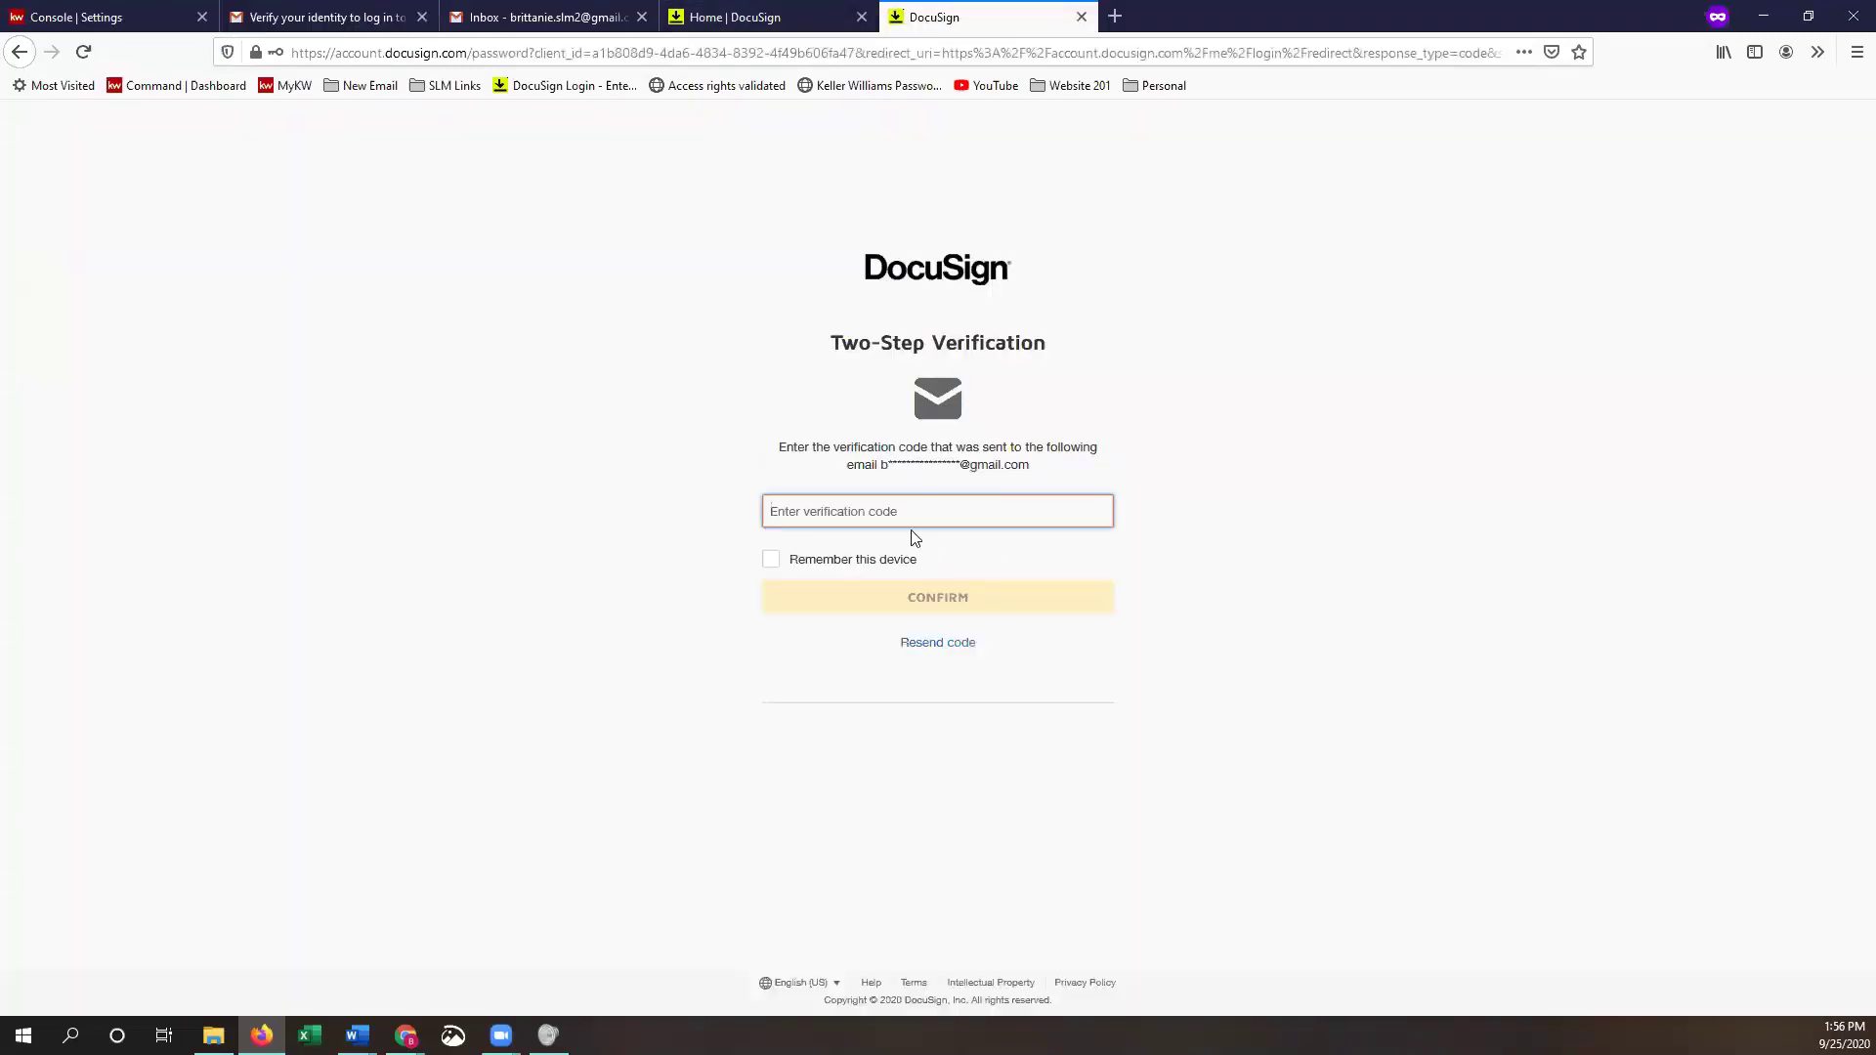
right_click(913, 514)
left_click(987, 589)
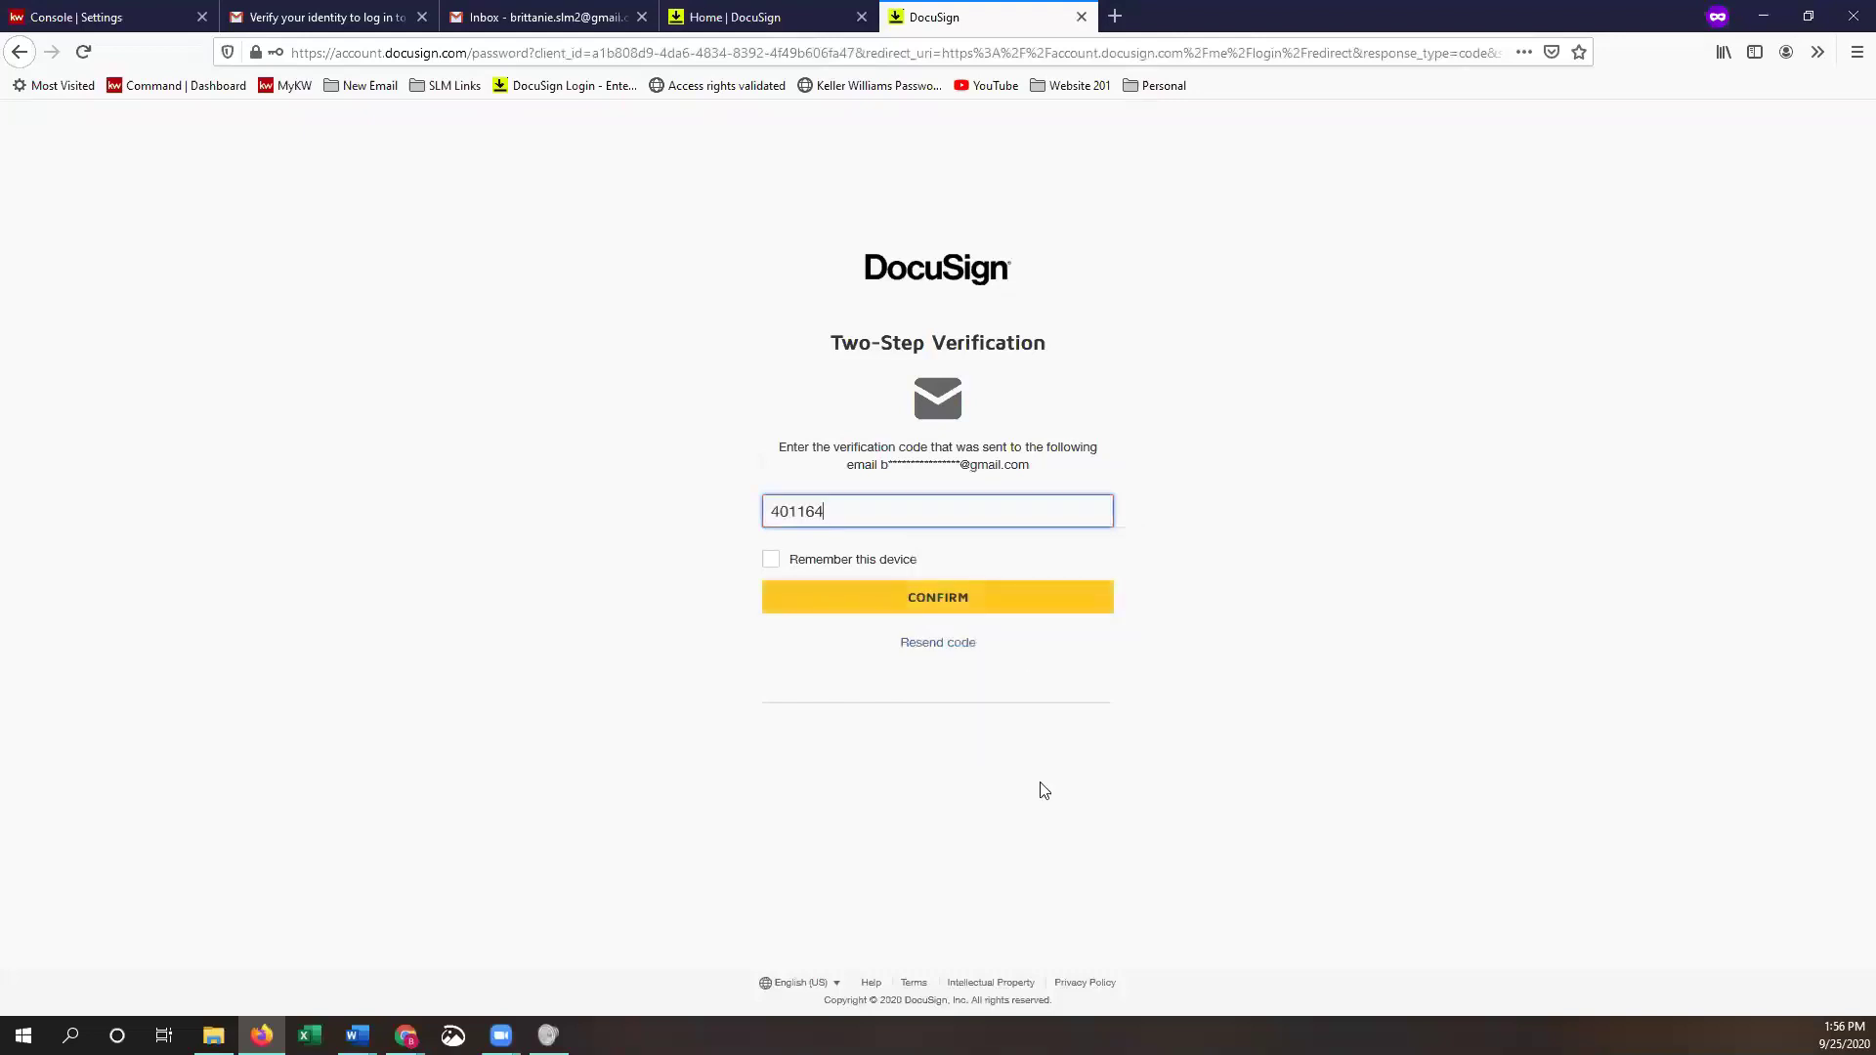
- Confirm the code, then edit the account email to the new address and submit it
left_click(949, 608)
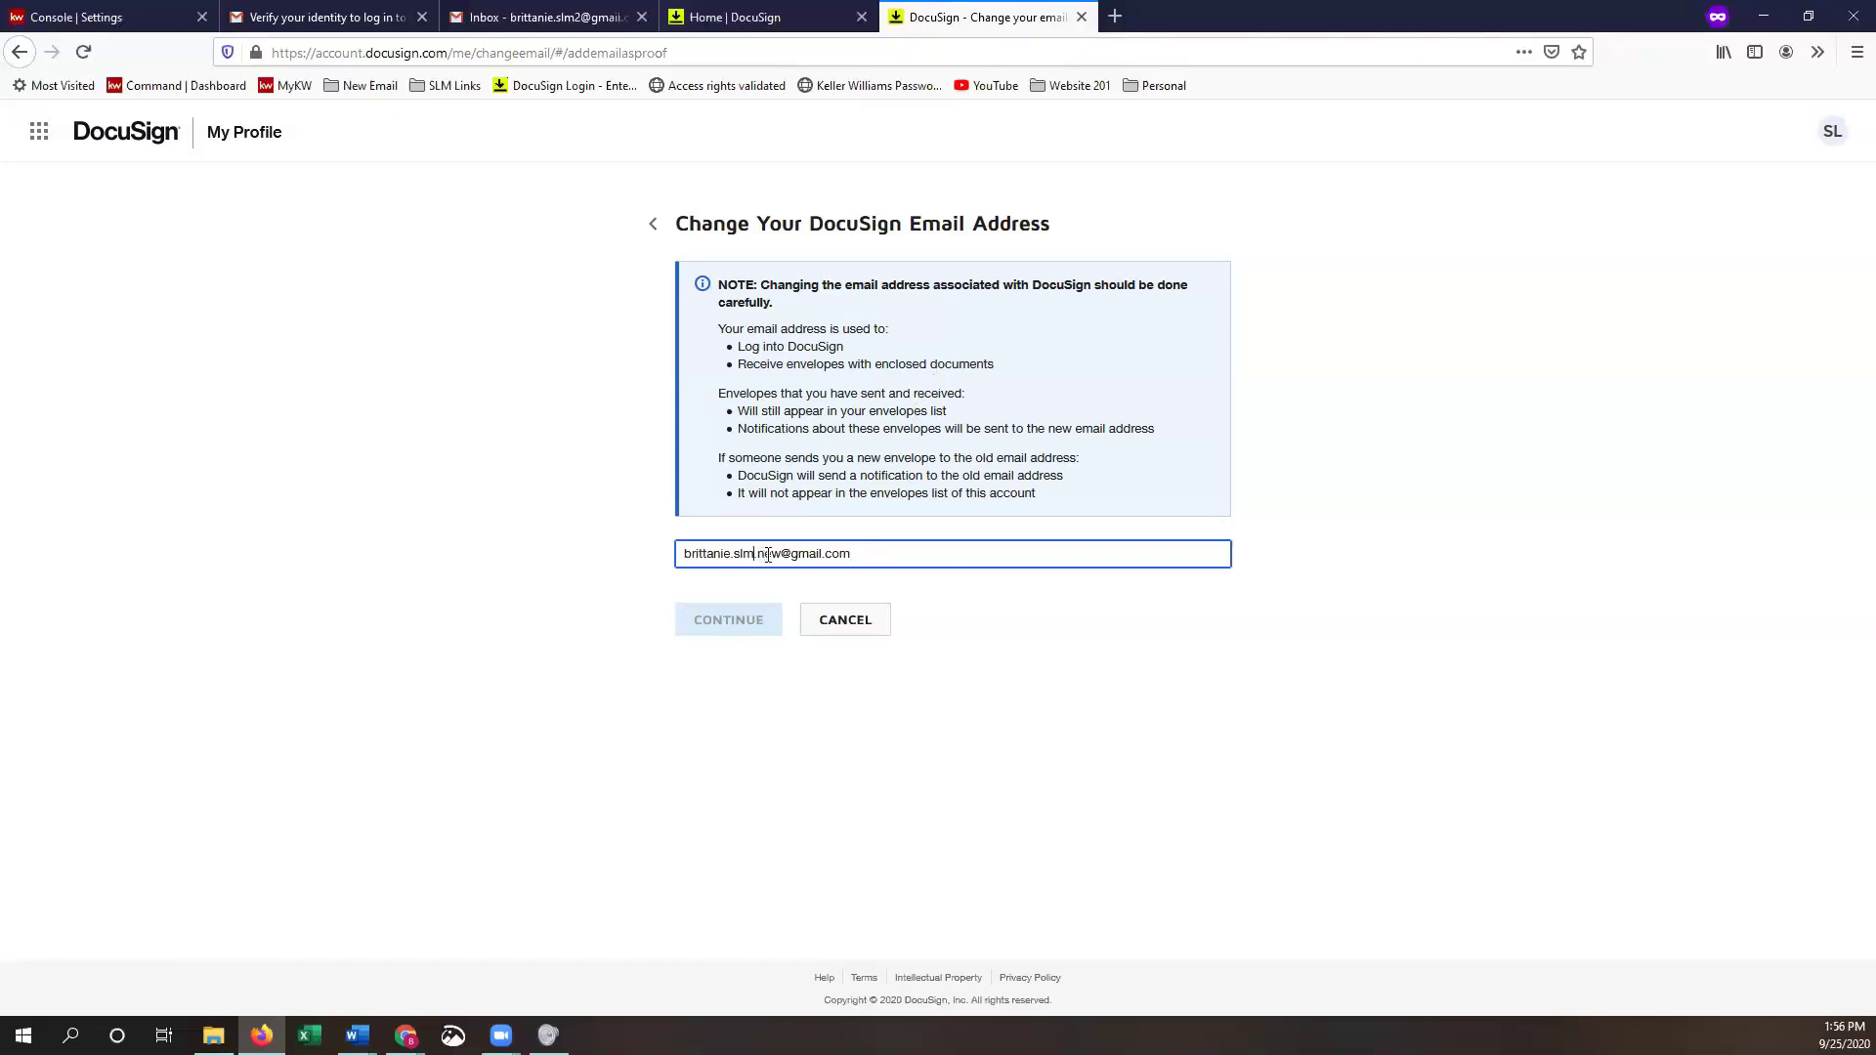
left_click_drag(755, 555, 788, 555)
type("2")
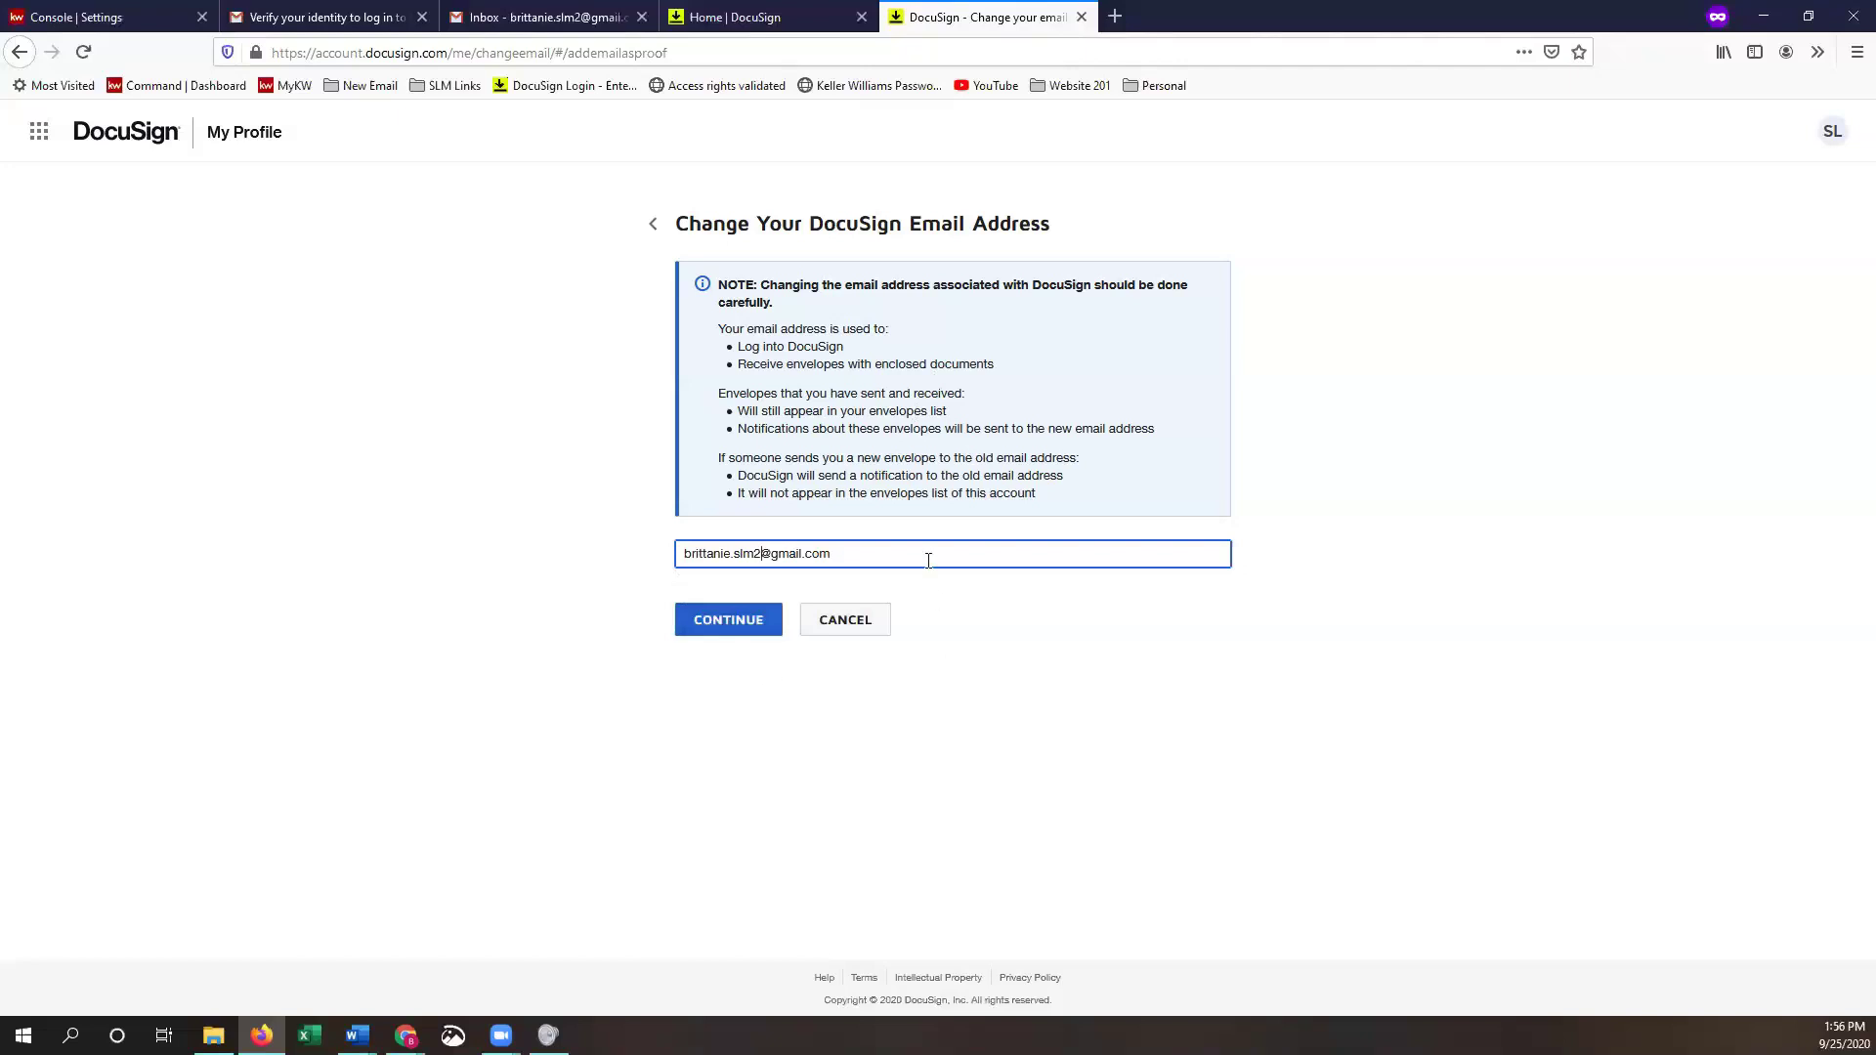
left_click(732, 640)
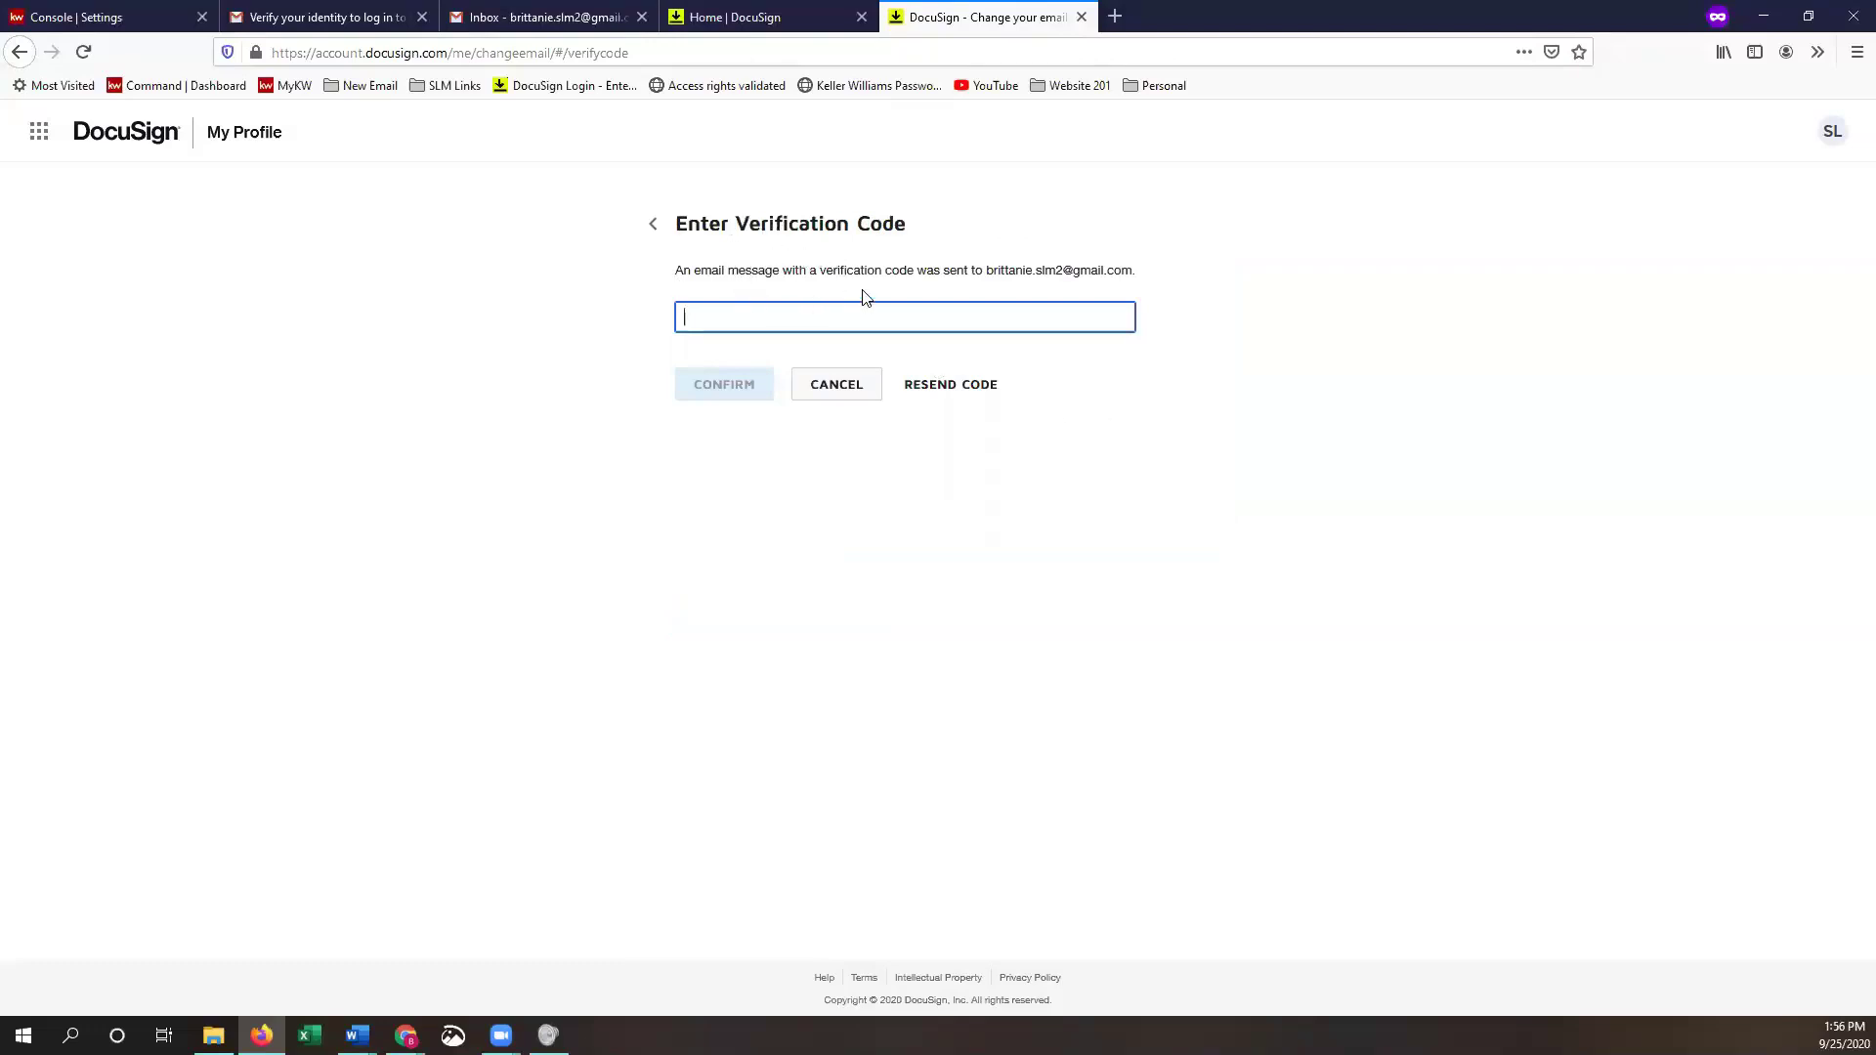
- Copy the verification code from the new DocuSign 'Verify your identity' email in Gmail
left_click(543, 19)
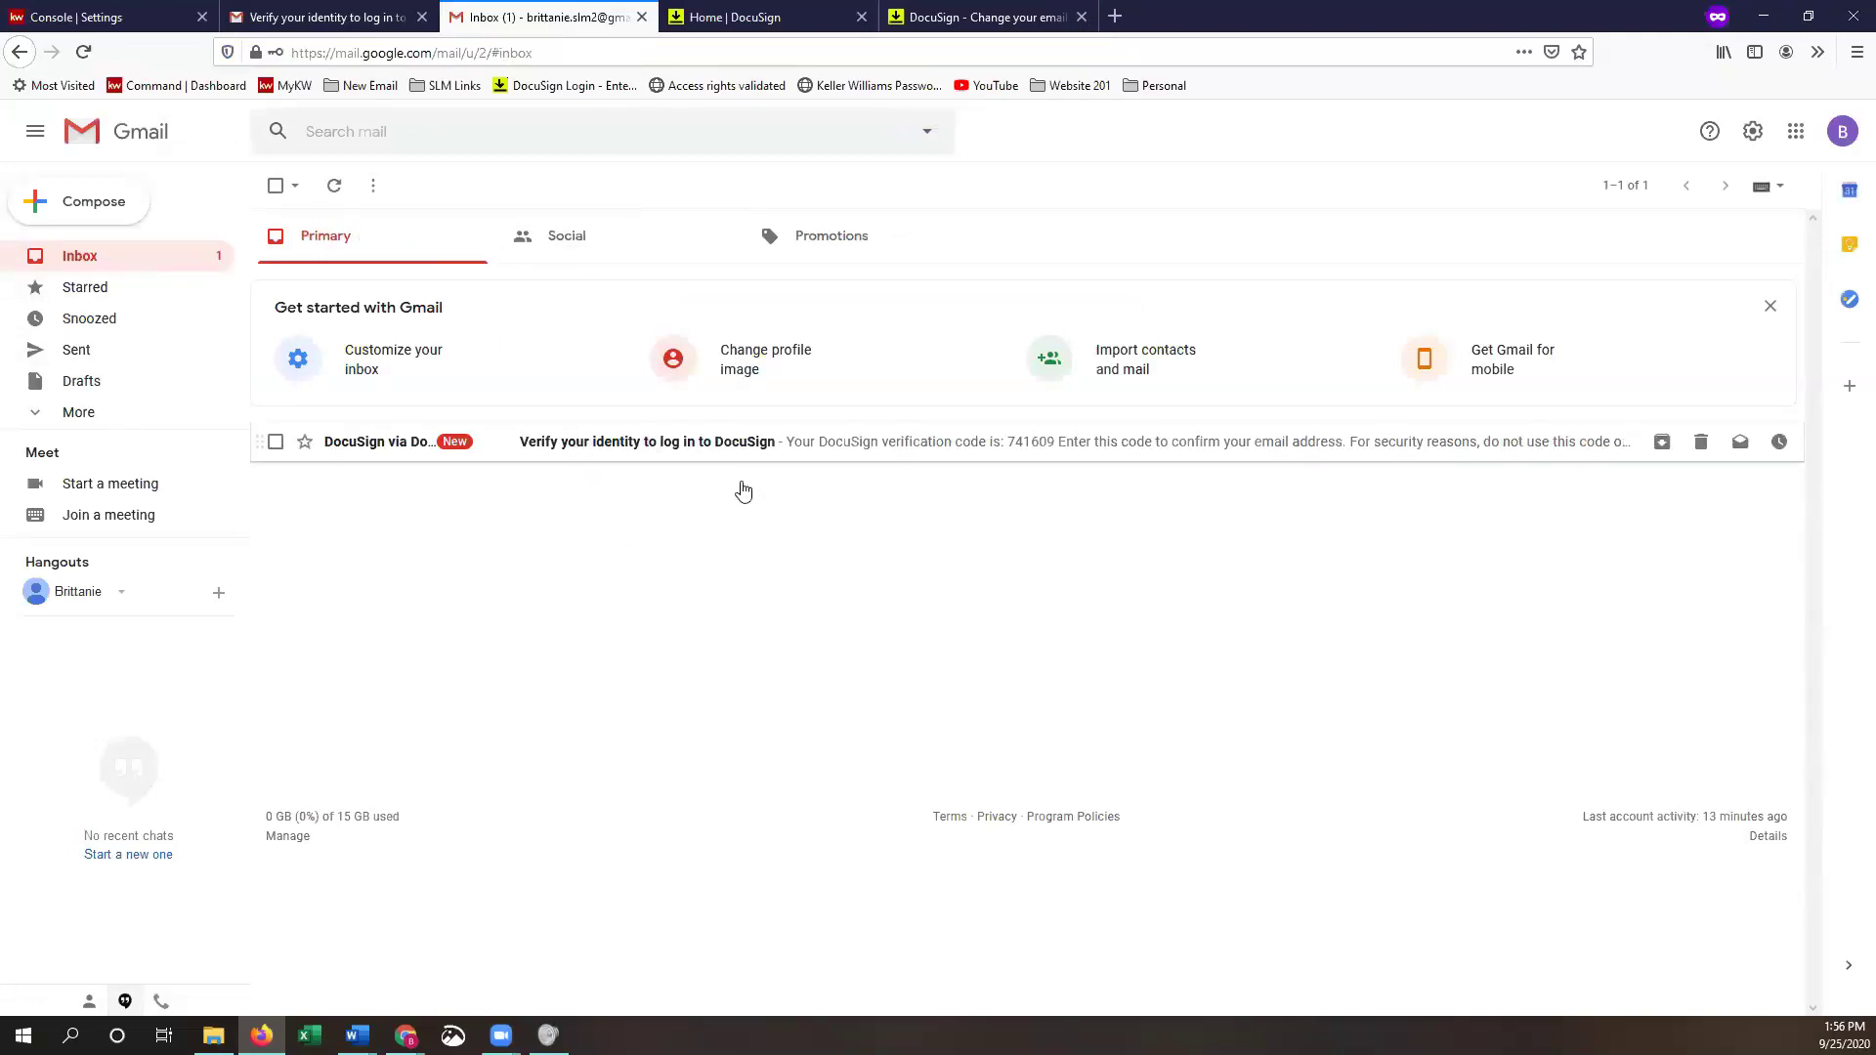
left_click(742, 450)
double_click(1065, 606)
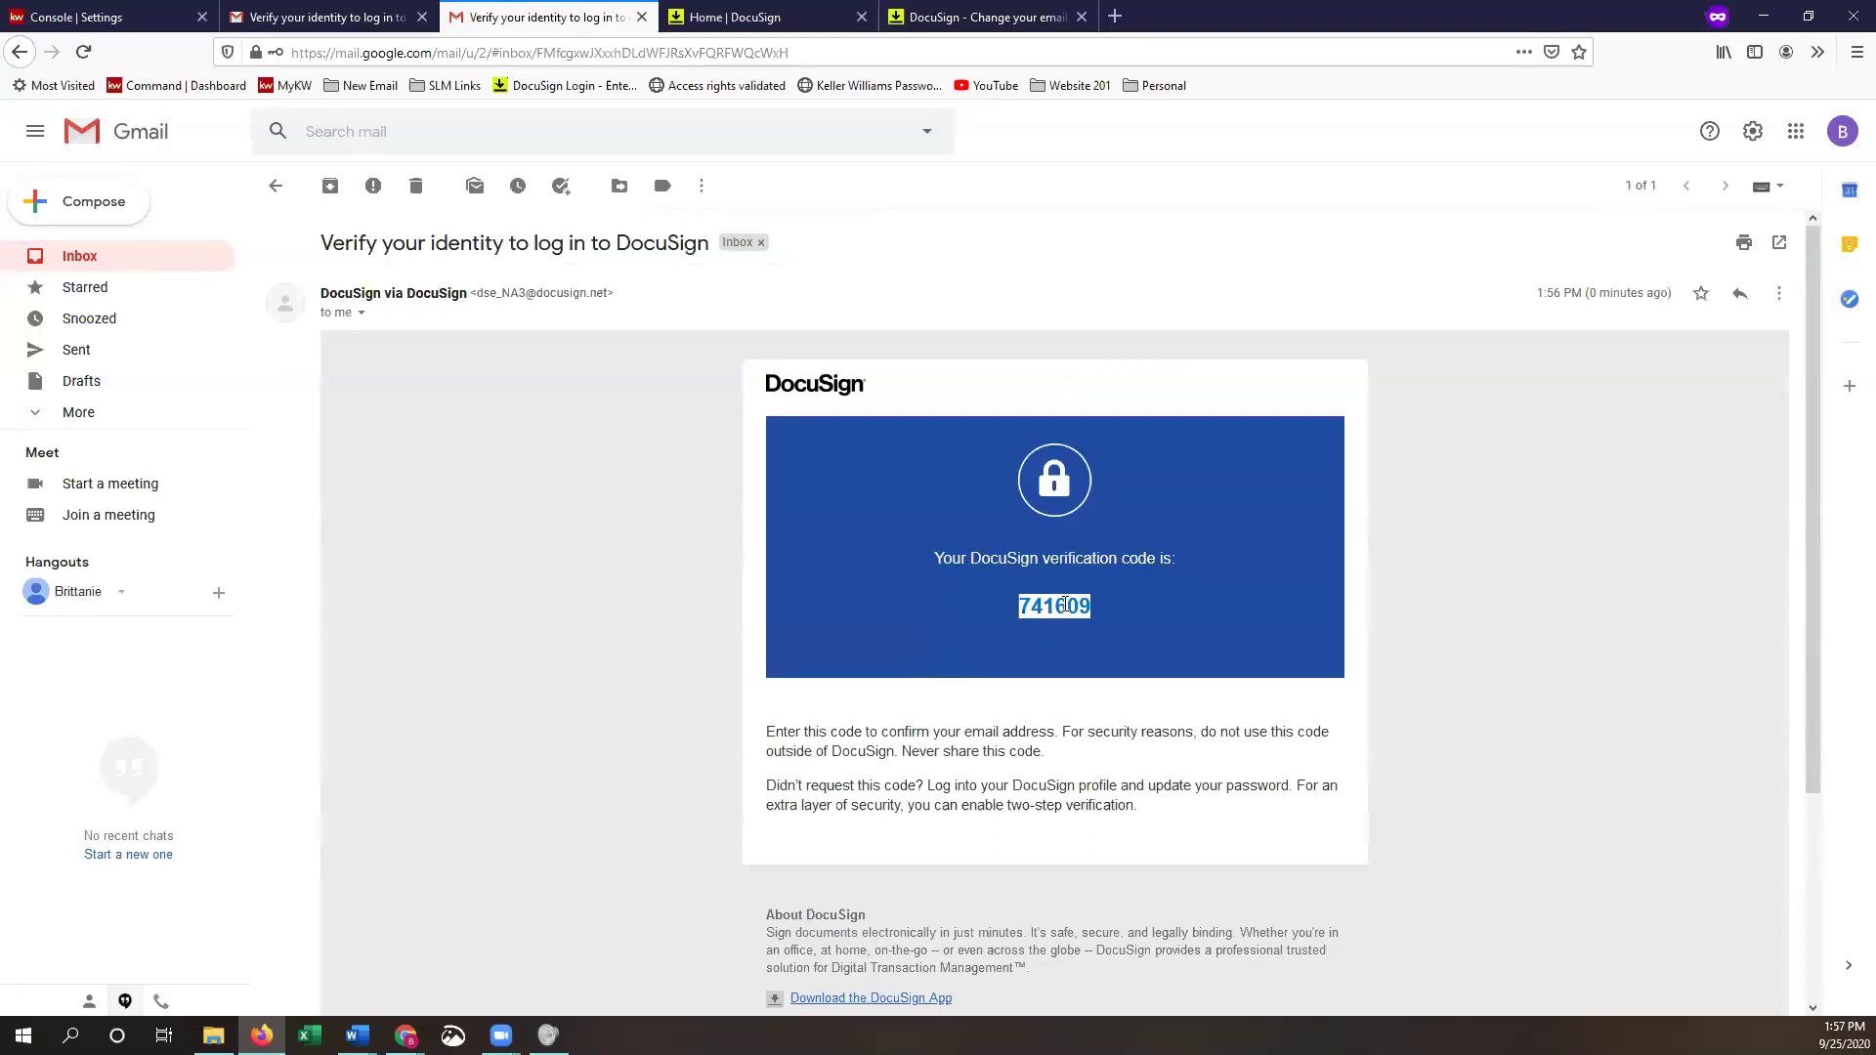
right_click(1068, 608)
left_click(1104, 626)
left_click(1105, 635)
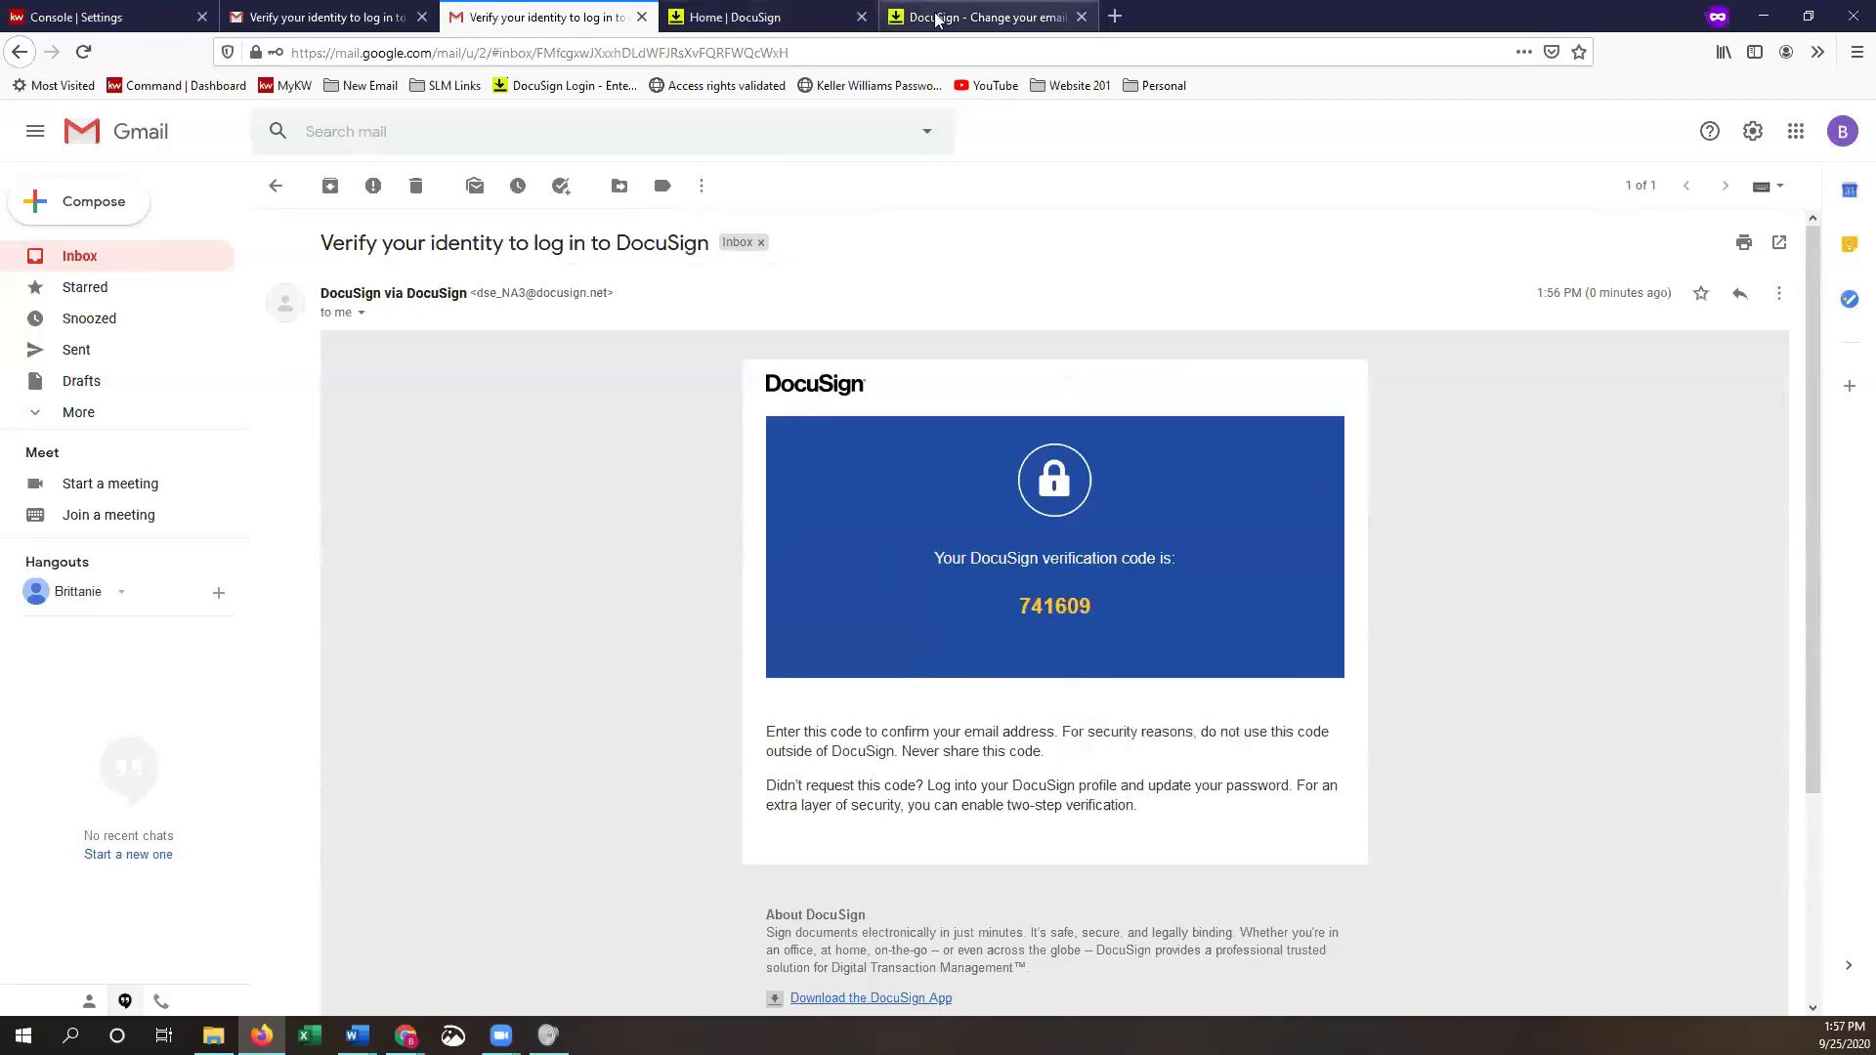
- Paste the copied code into DocuSign, confirm it, and finish back on My Profile
left_click(982, 16)
right_click(882, 328)
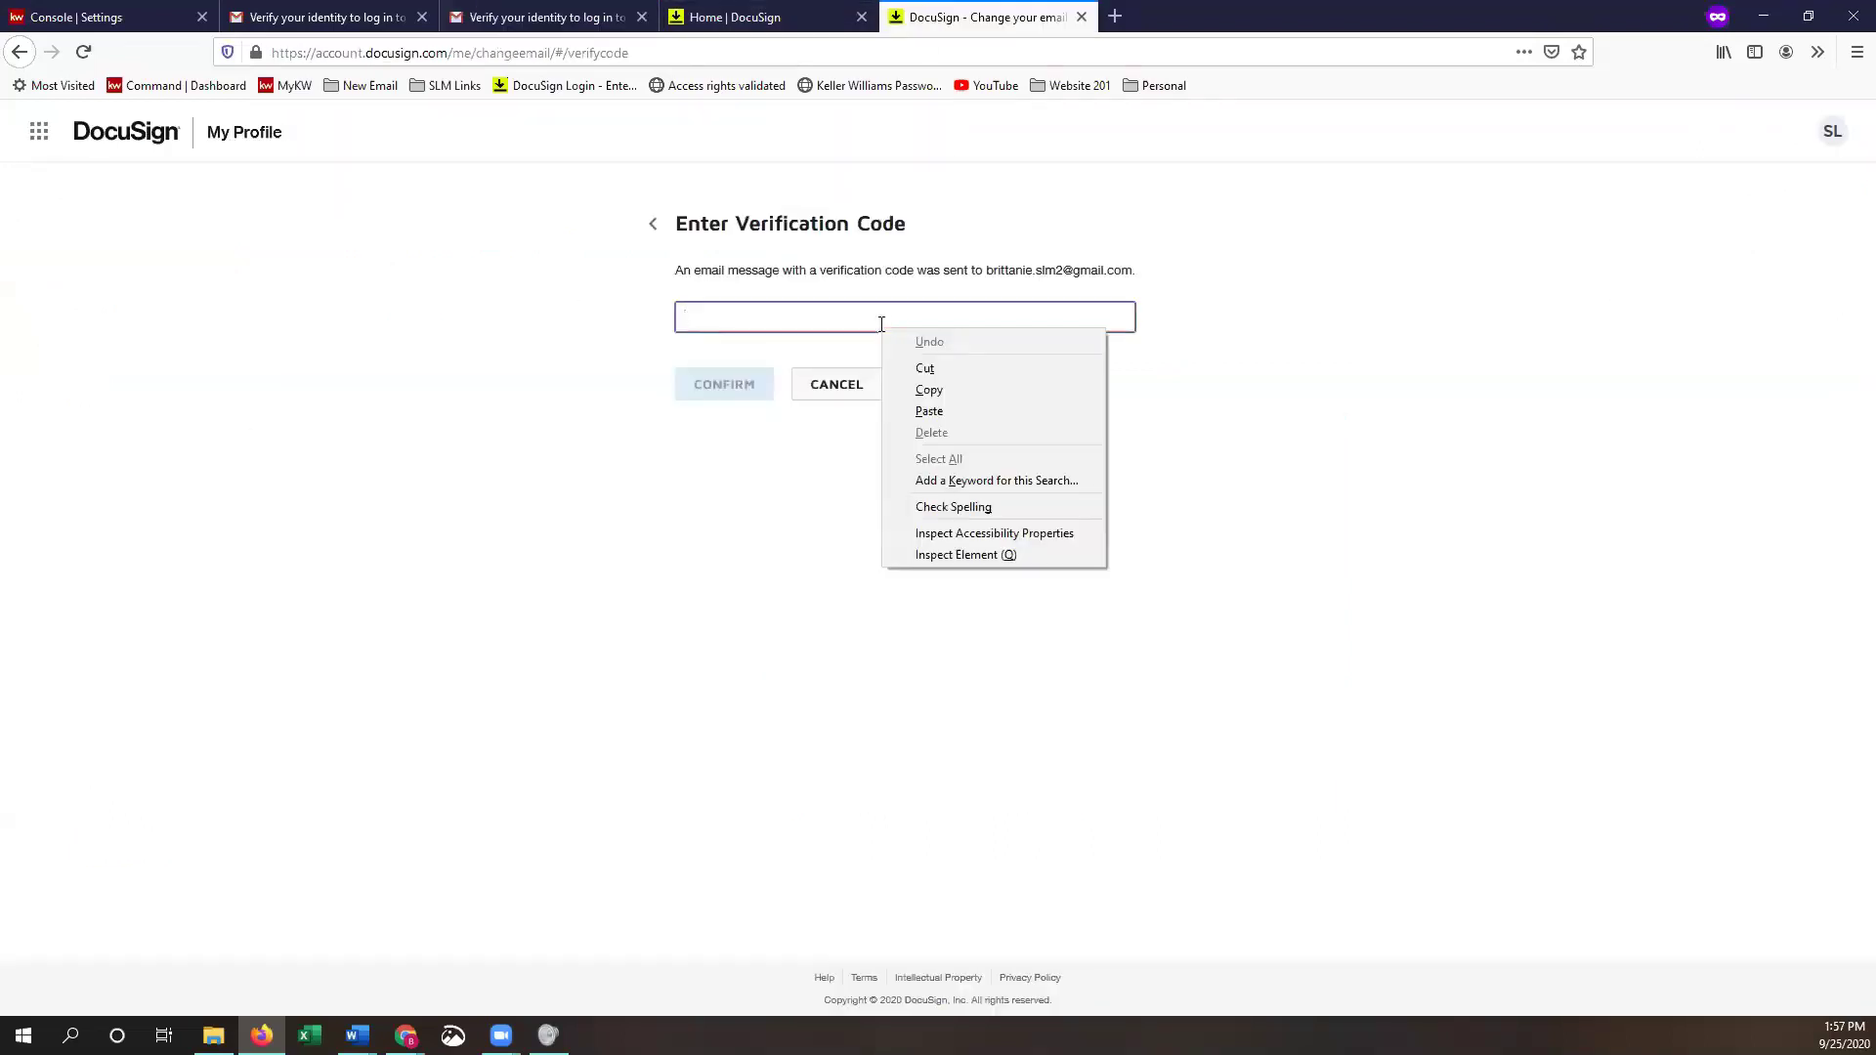
left_click(943, 412)
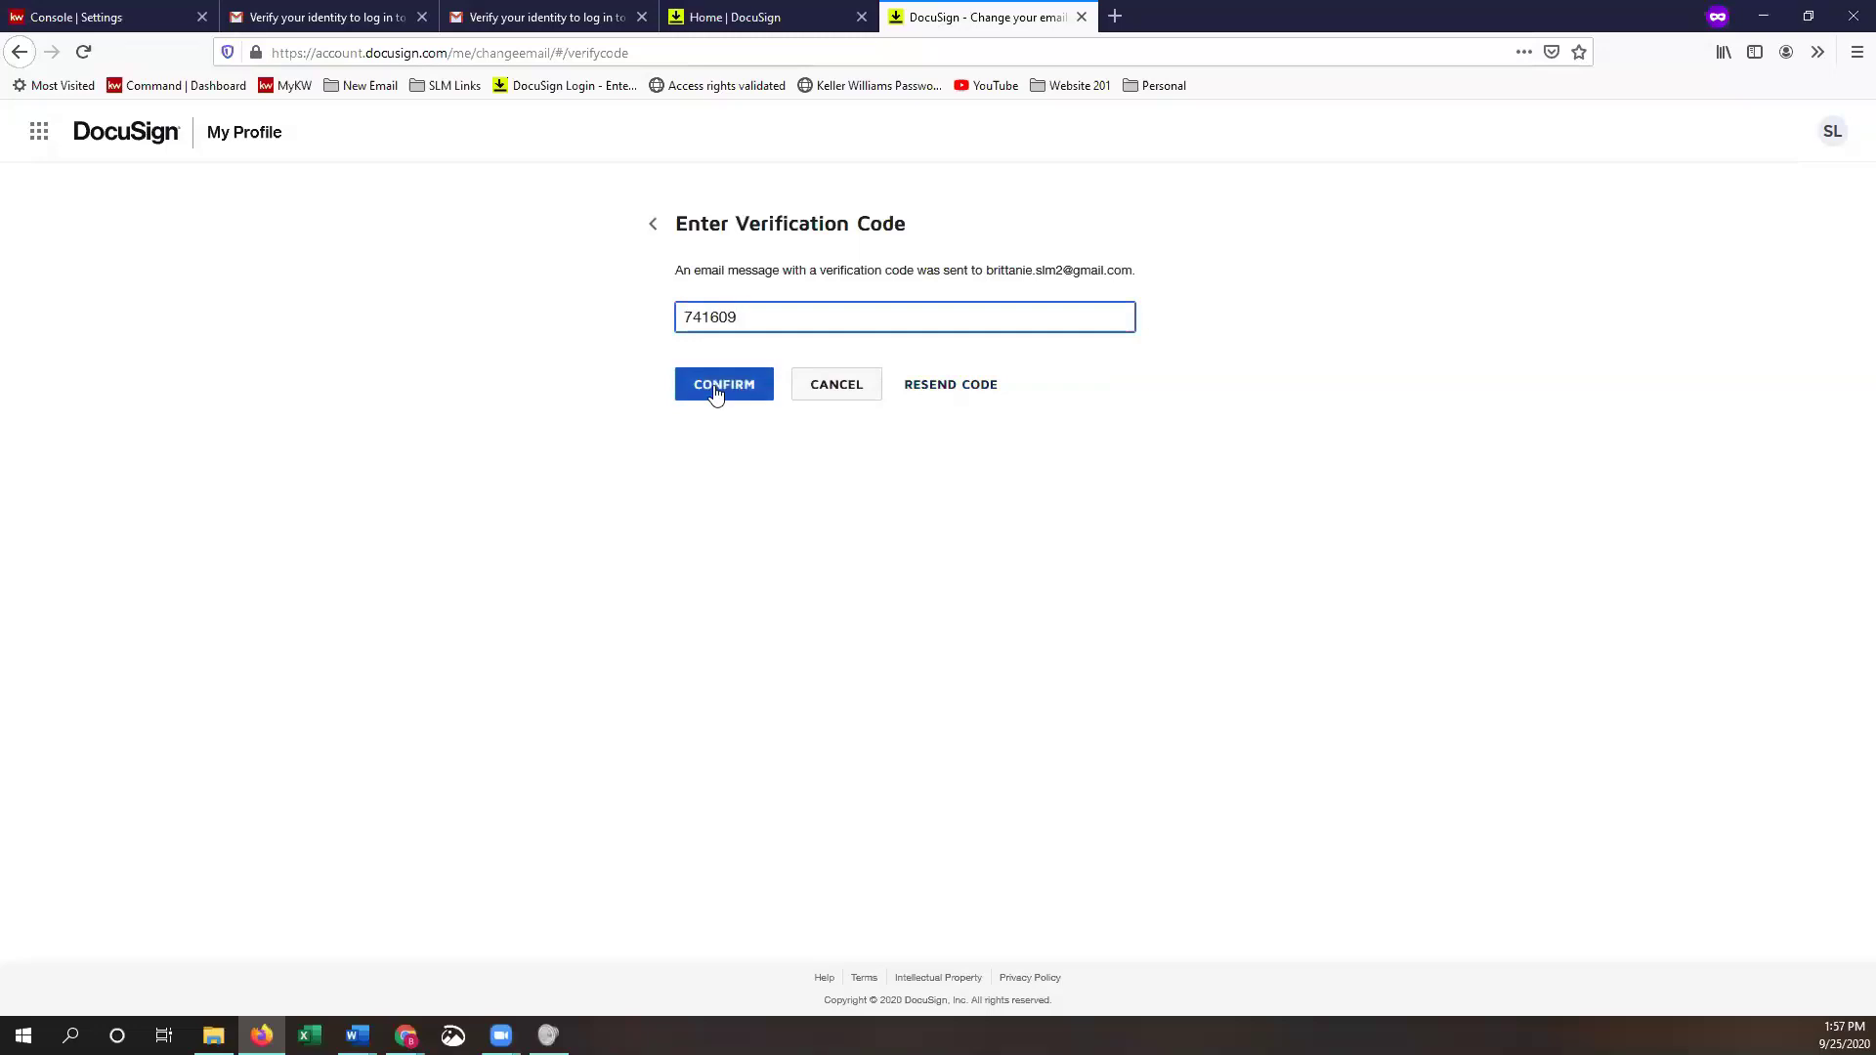
left_click(716, 391)
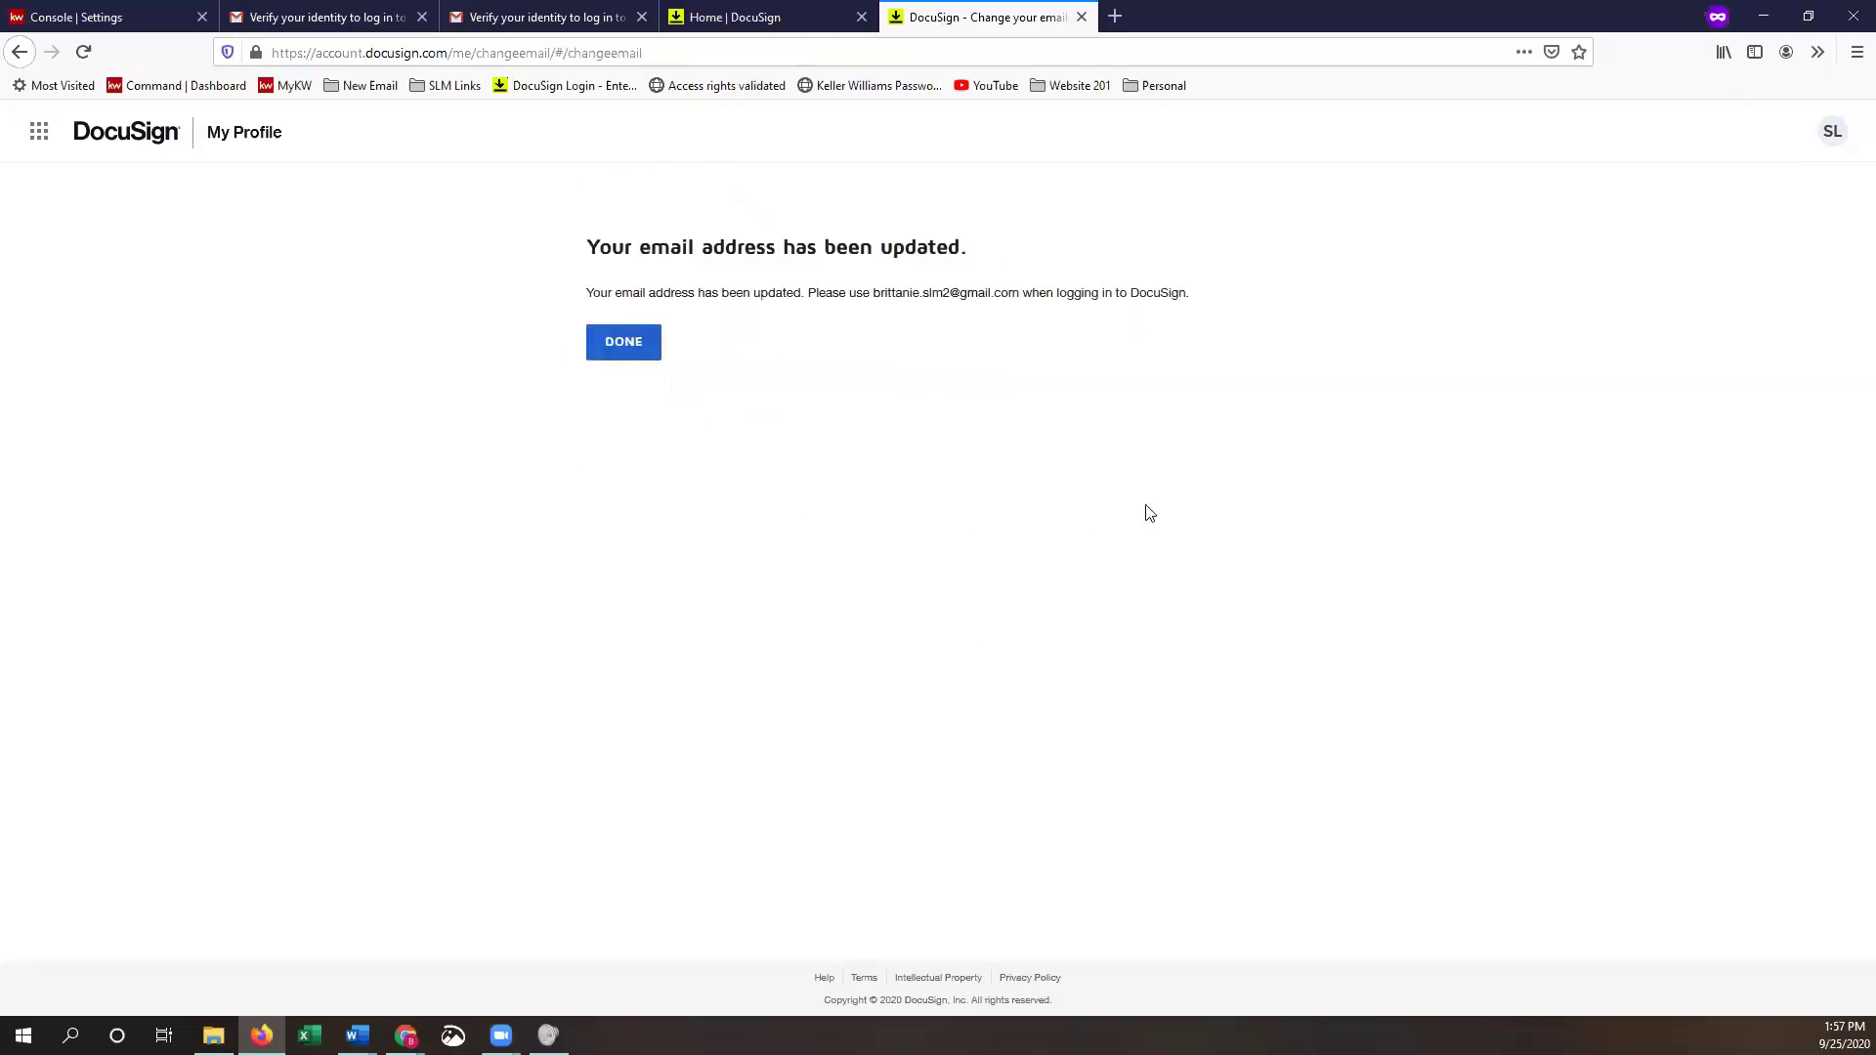
left_click(645, 354)
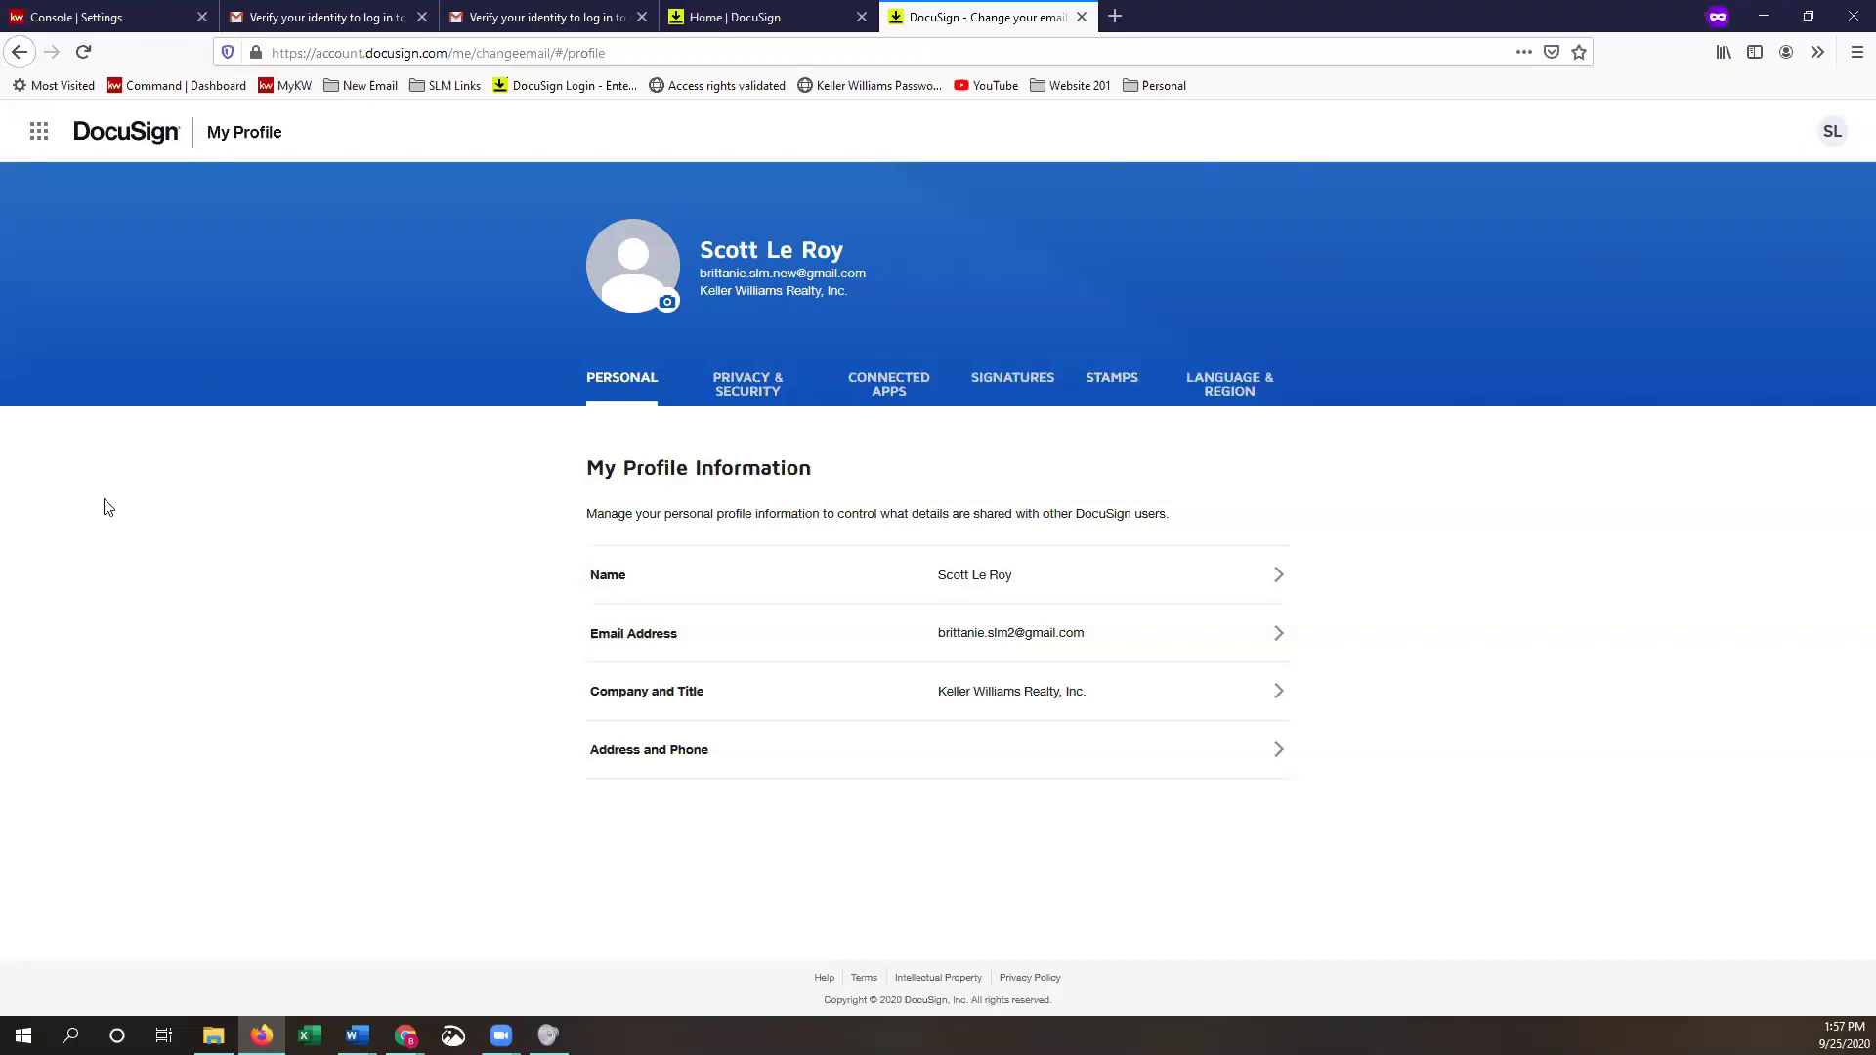
- Go to the eSignature home page via the app launcher, then switch to DocuSign Rooms
left_click(40, 135)
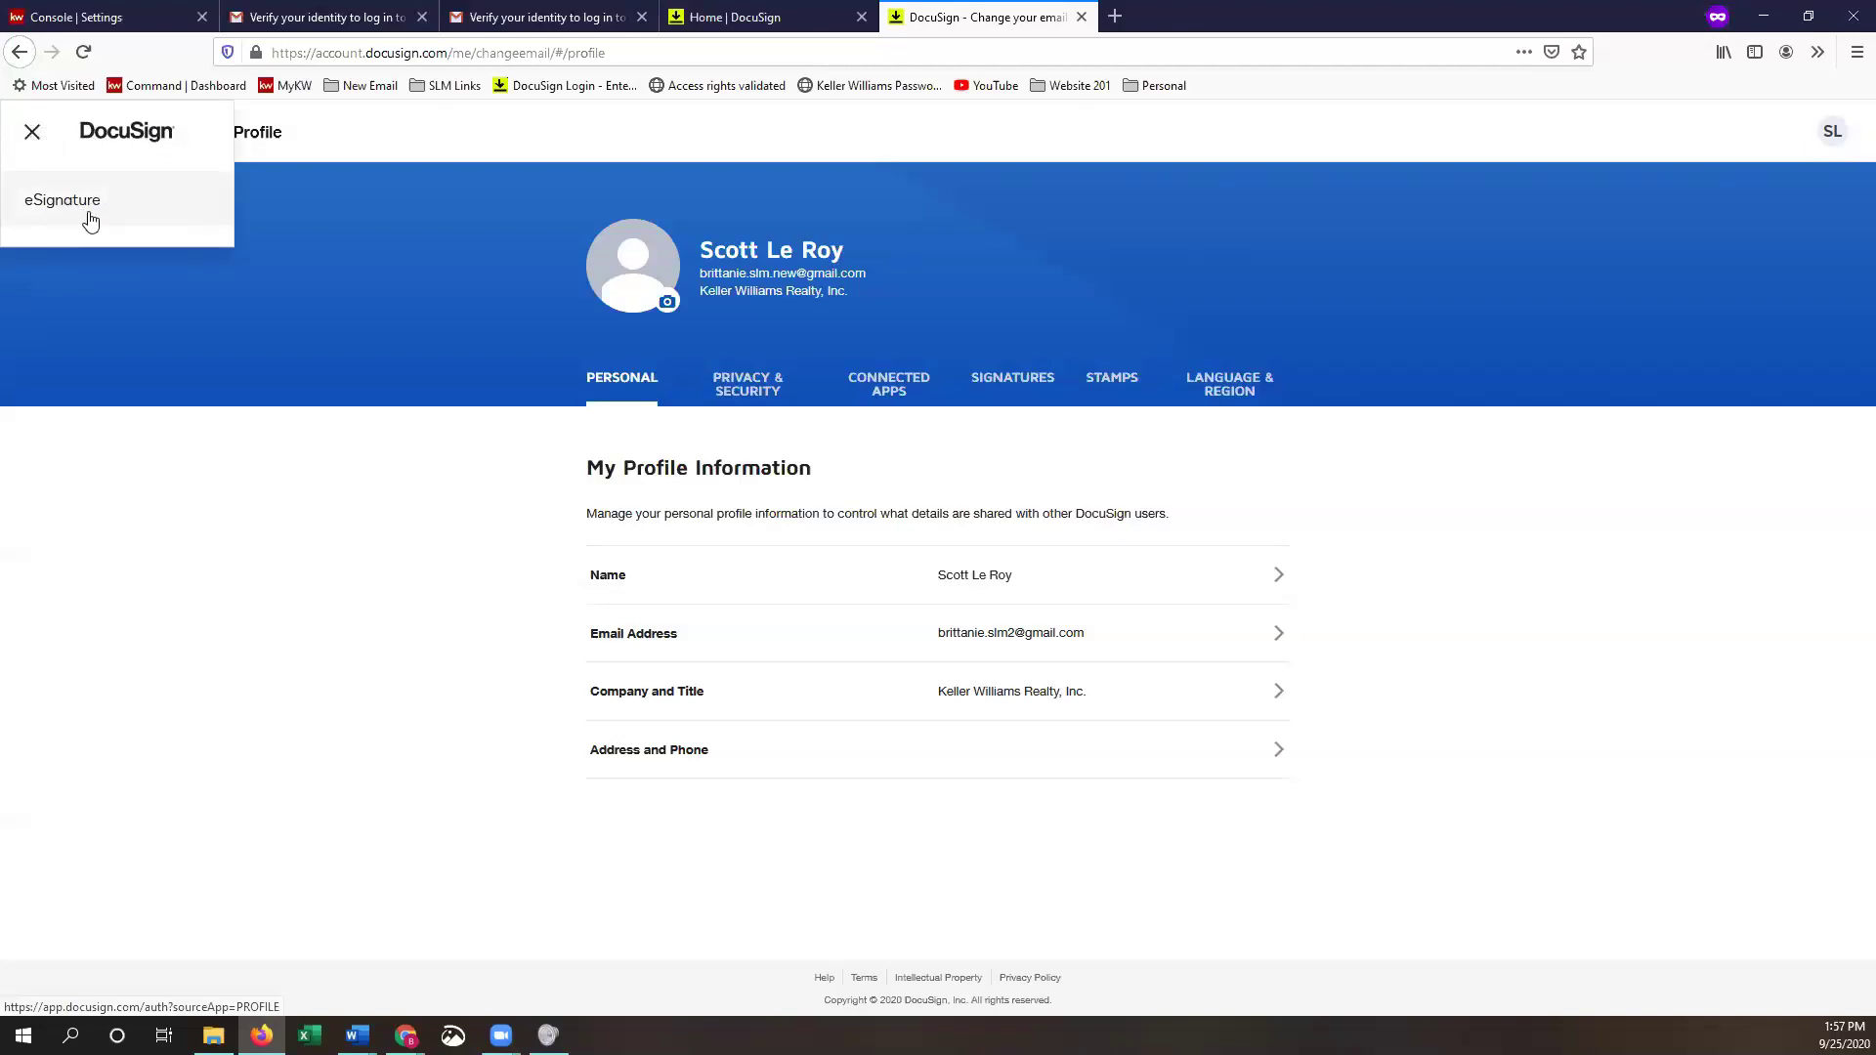
left_click(89, 220)
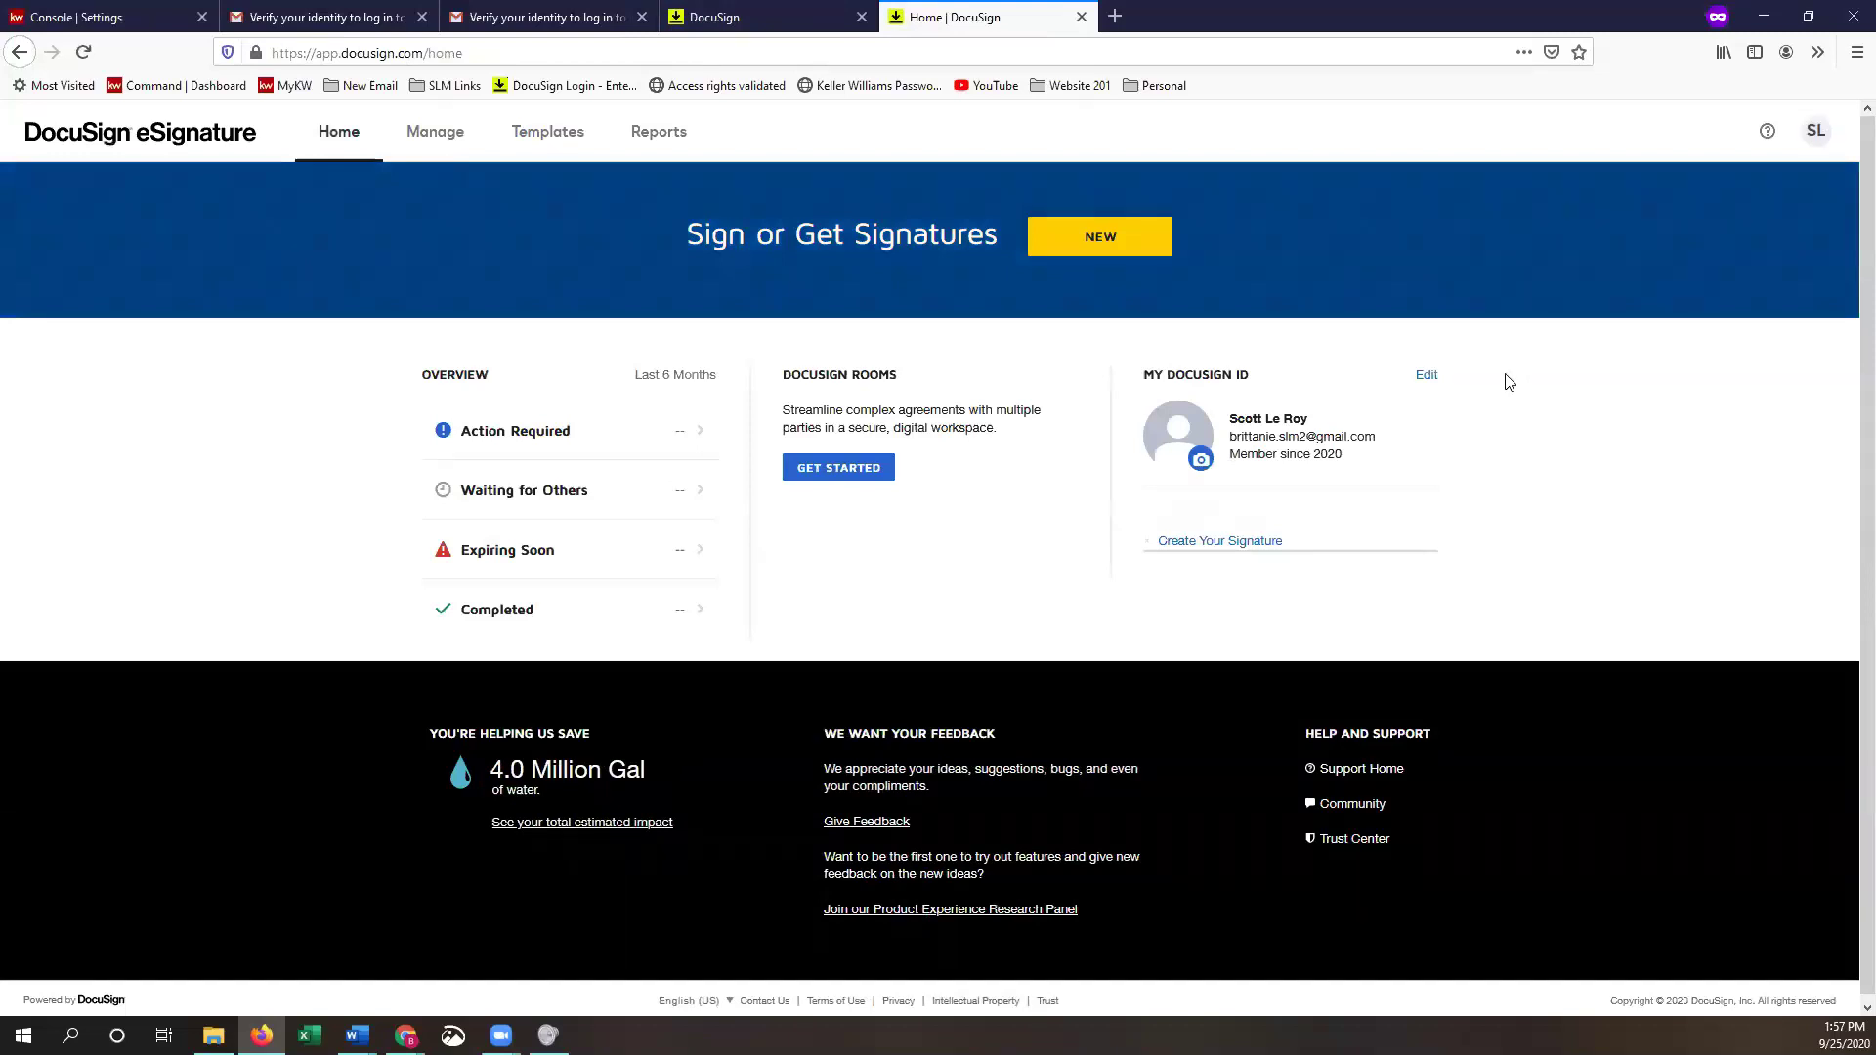
left_click(1815, 137)
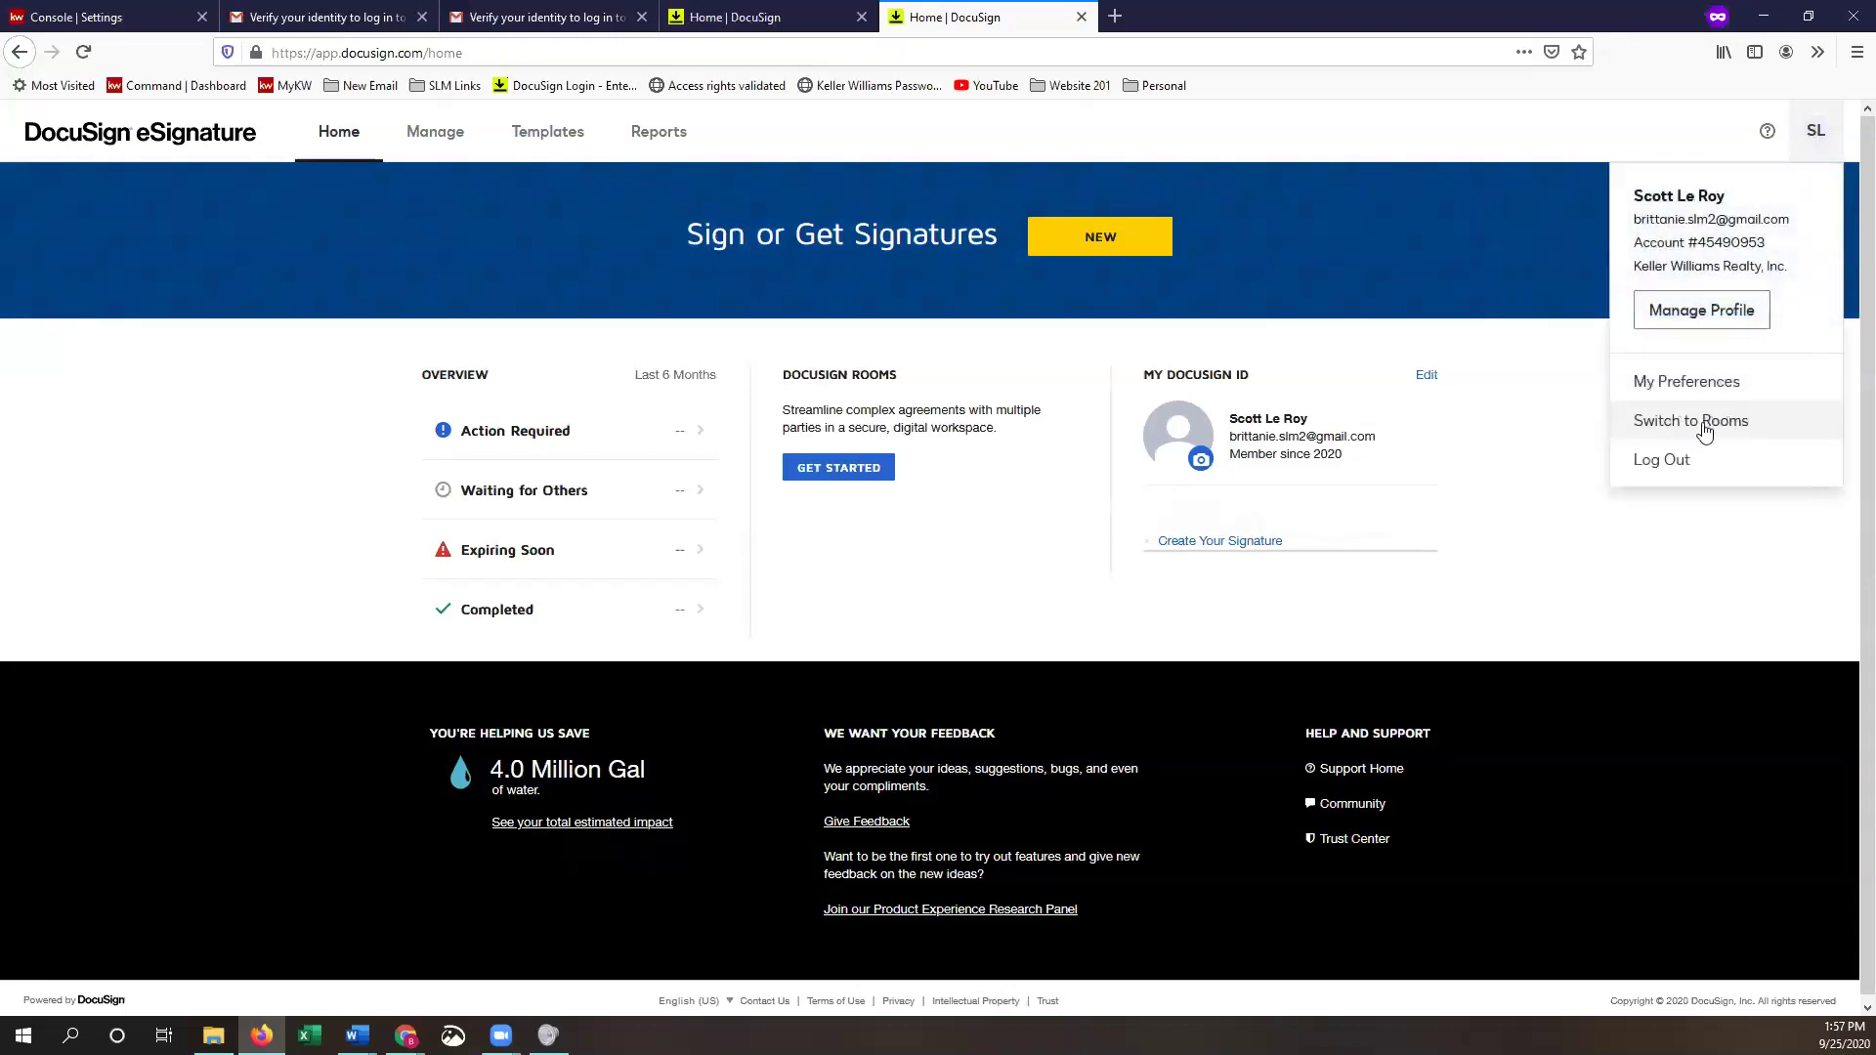
left_click(1744, 427)
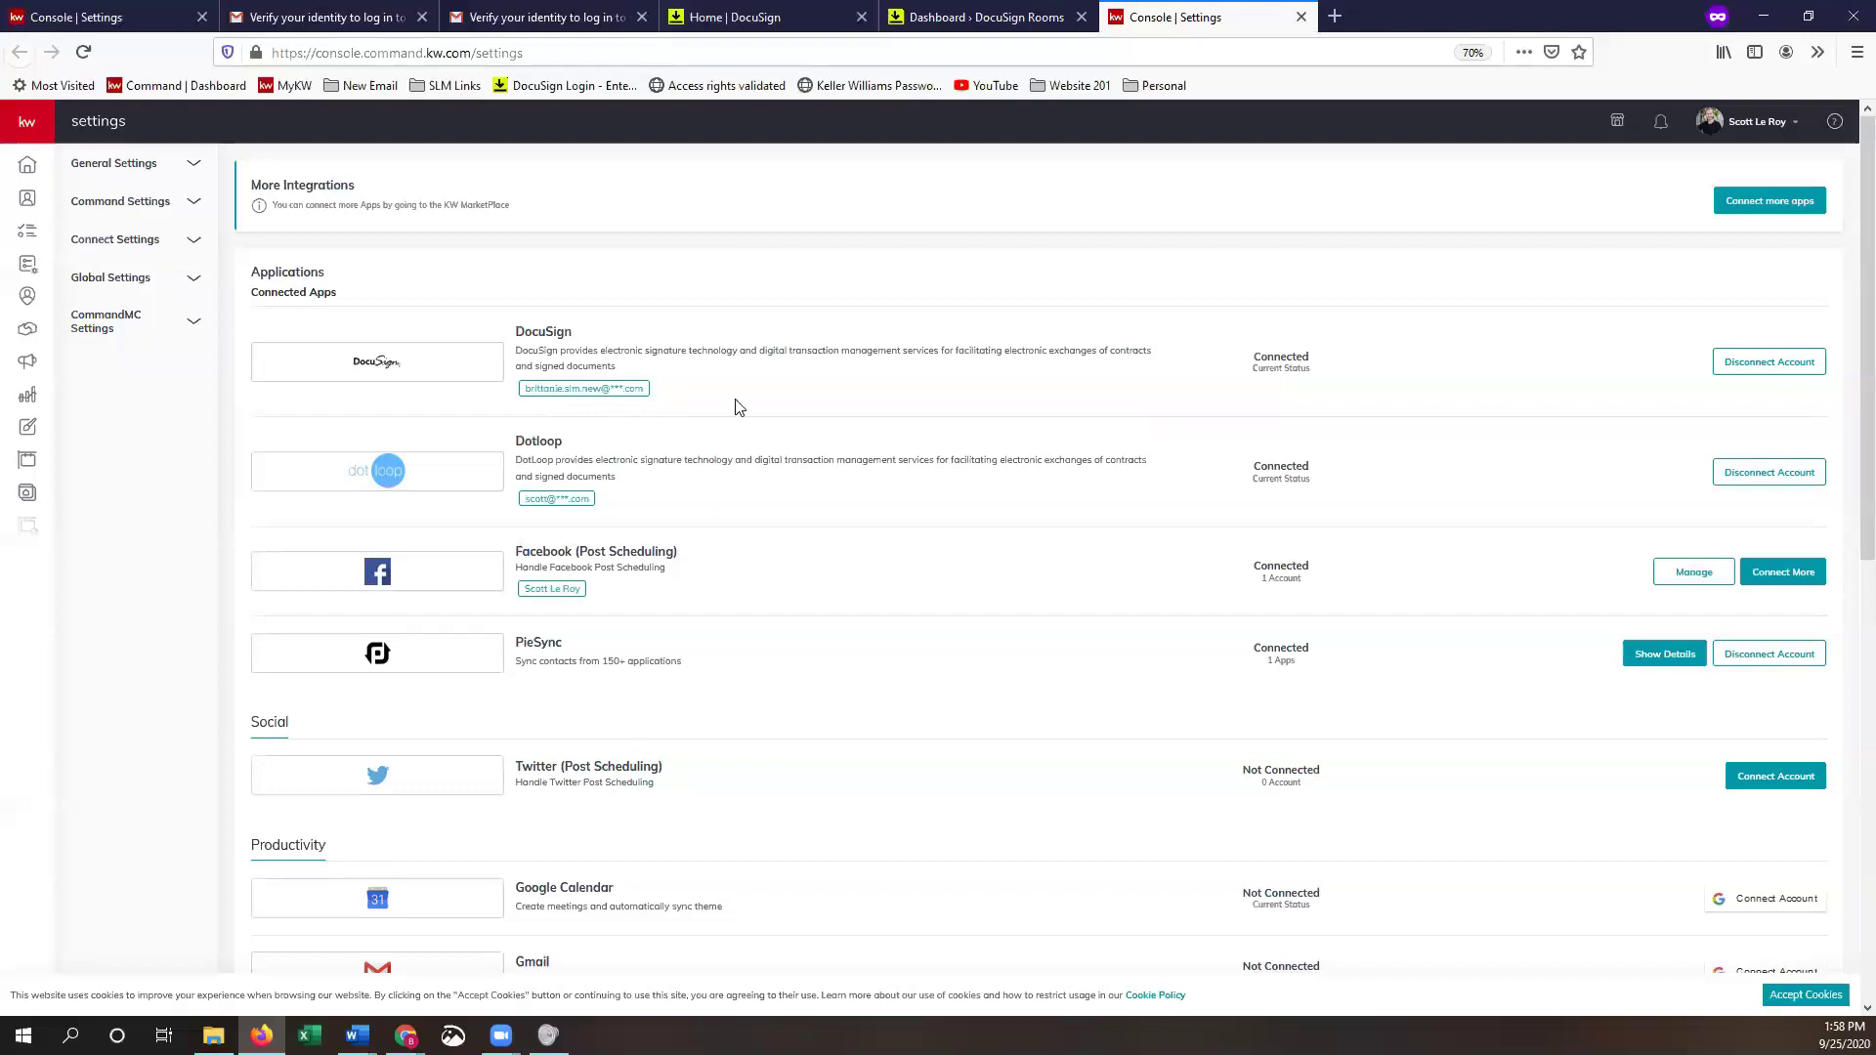
- Disconnect the DocuSign account in KW Command and confirm the disconnection
left_click(1757, 364)
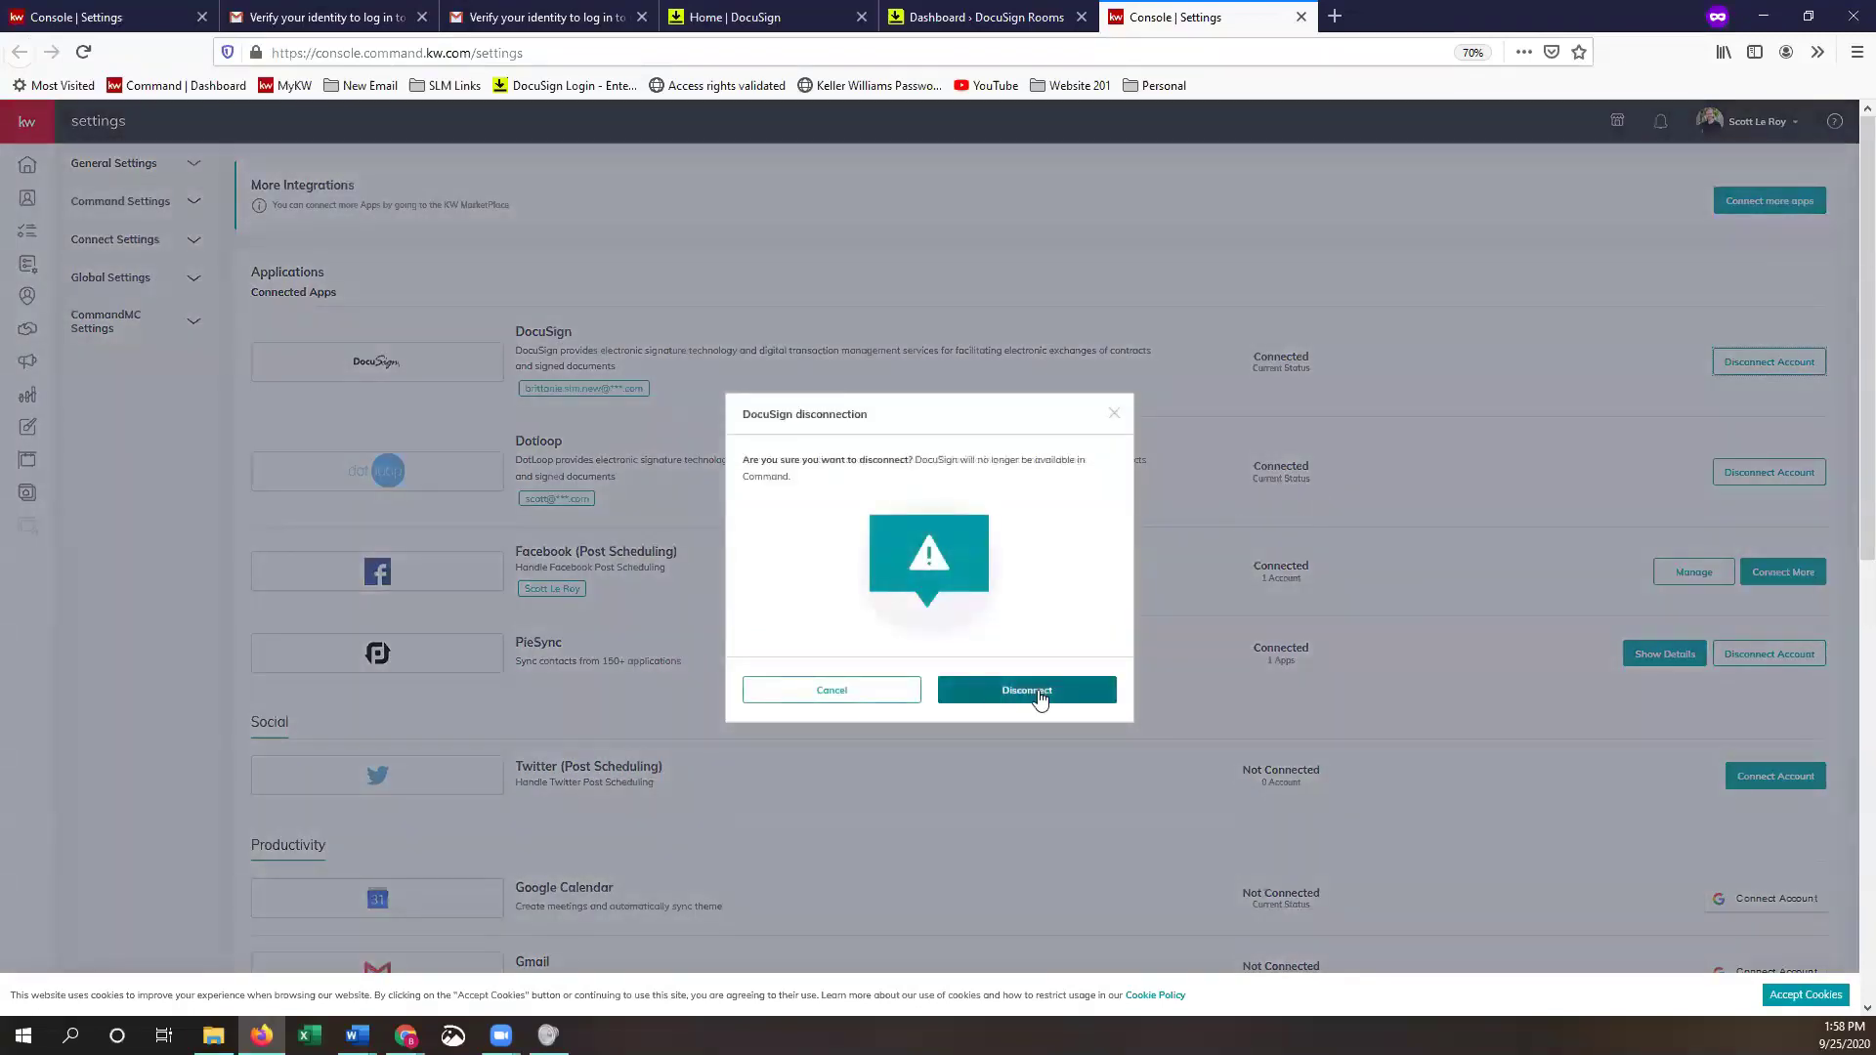
left_click(1028, 695)
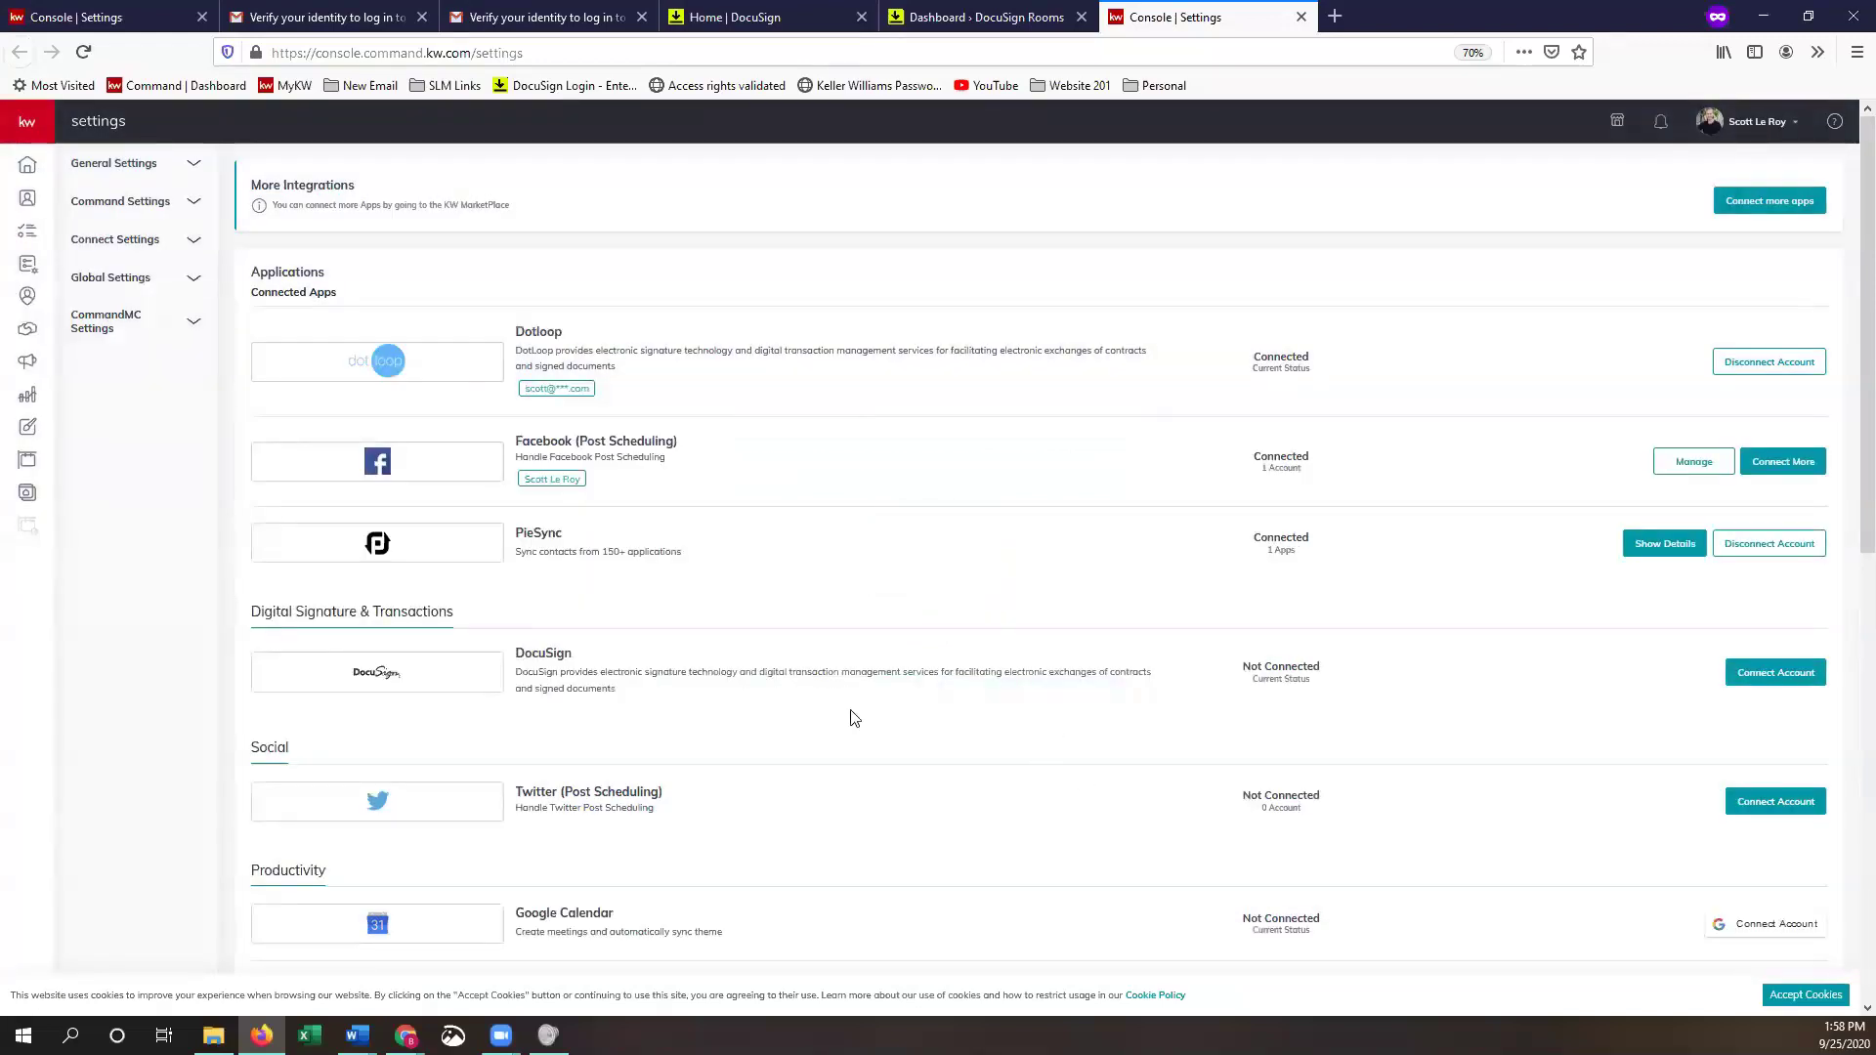
- Reconnect DocuSign as an existing account, replacing the preferred email with the new Gmail address
left_click(1770, 681)
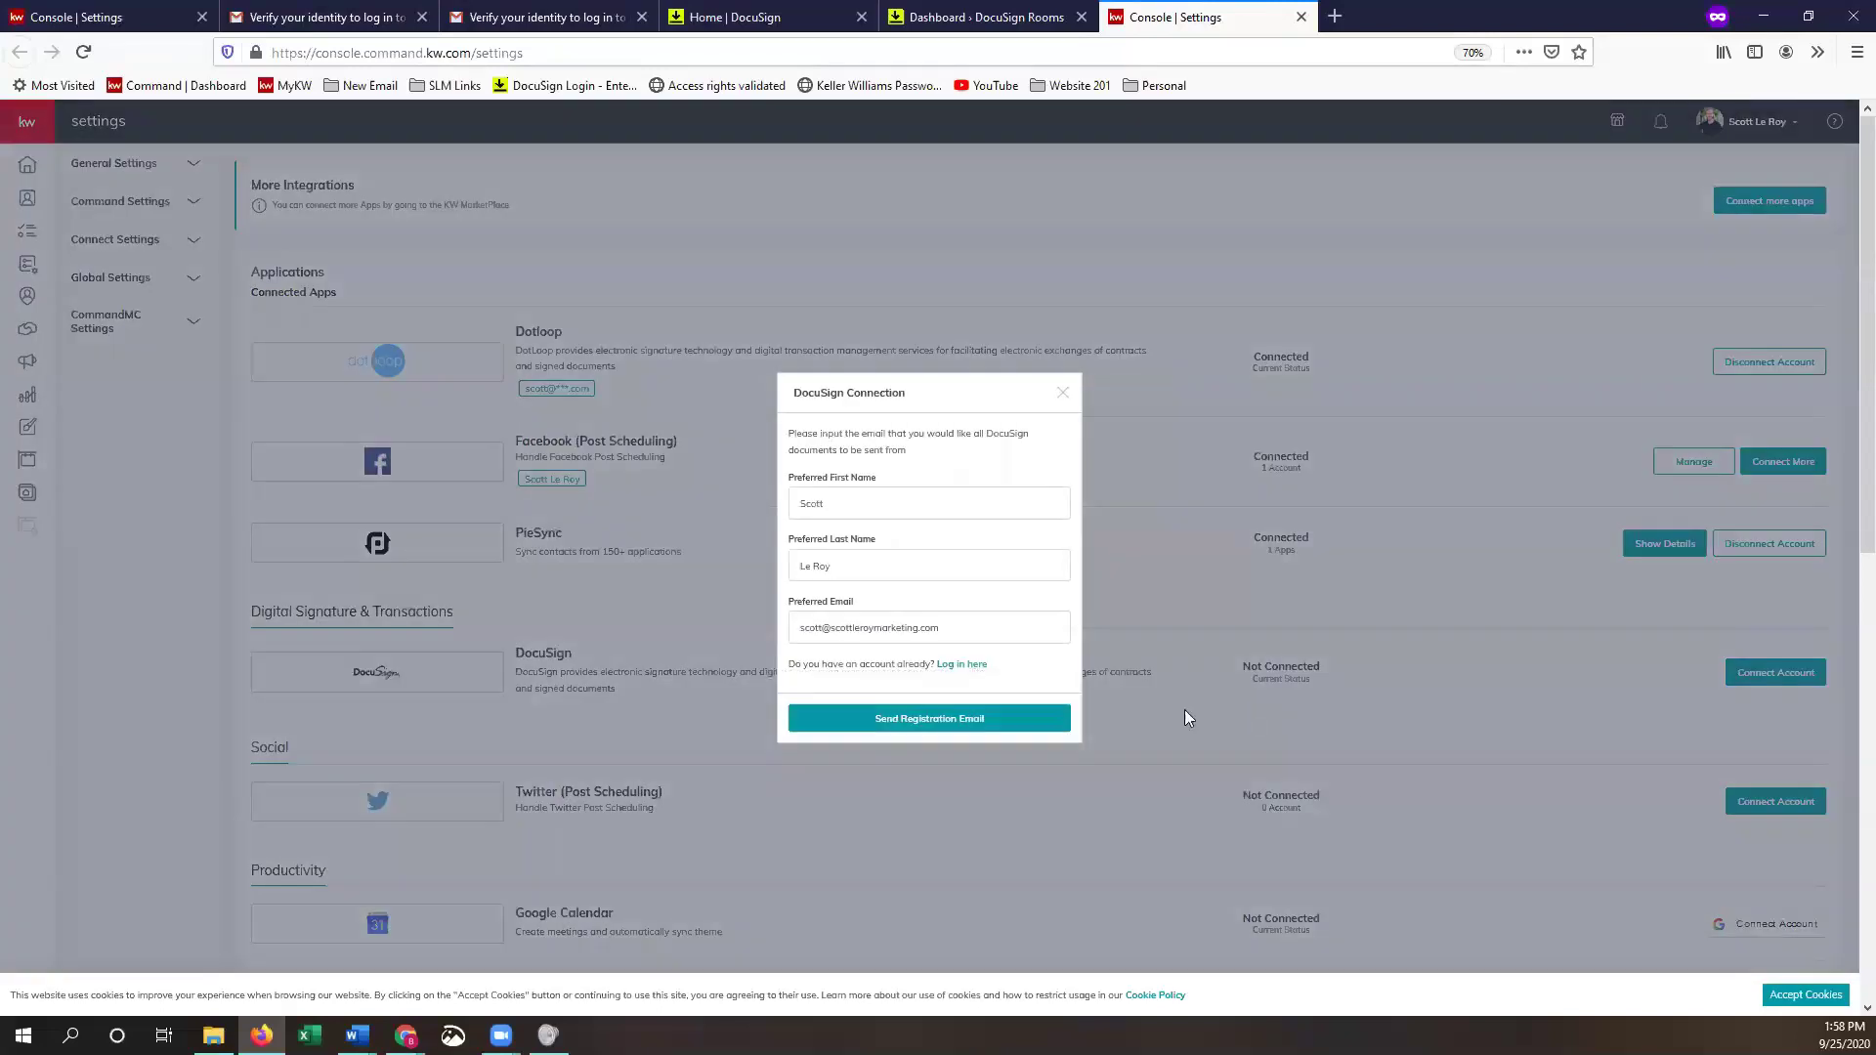
left_click(966, 666)
left_click_drag(989, 573, 804, 573)
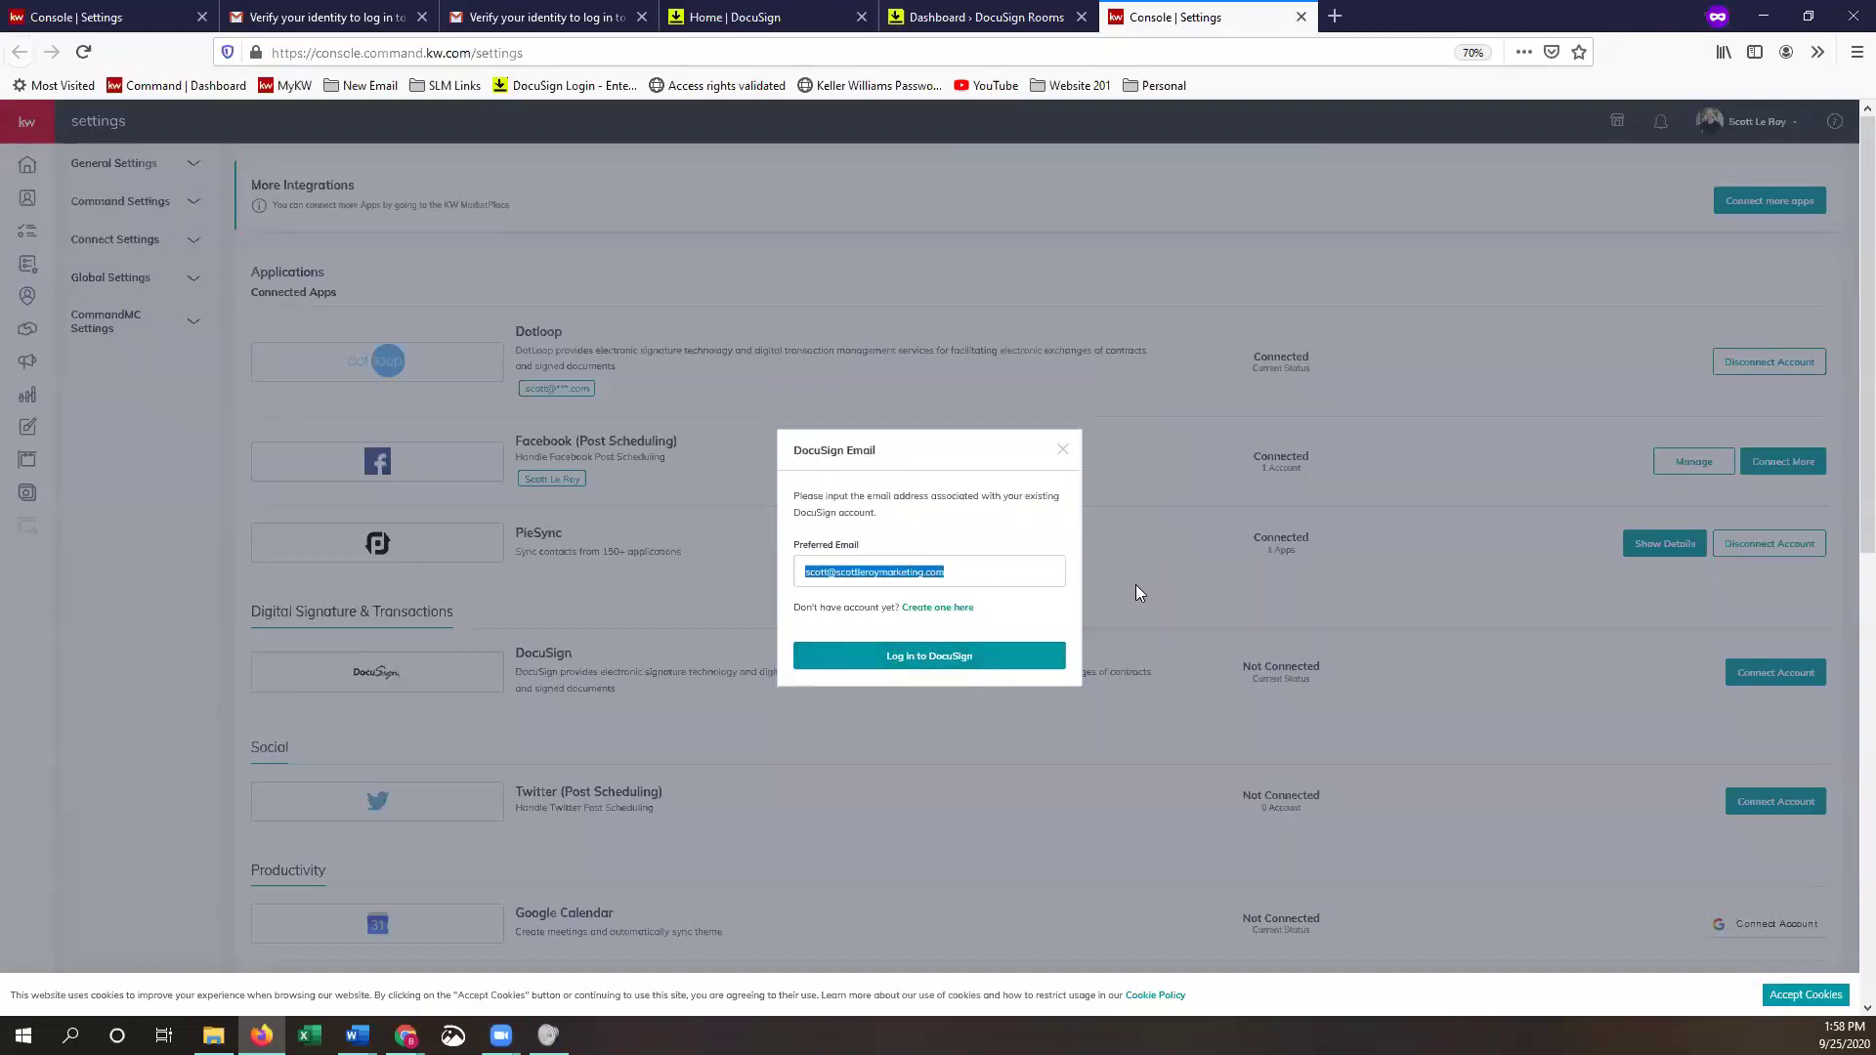
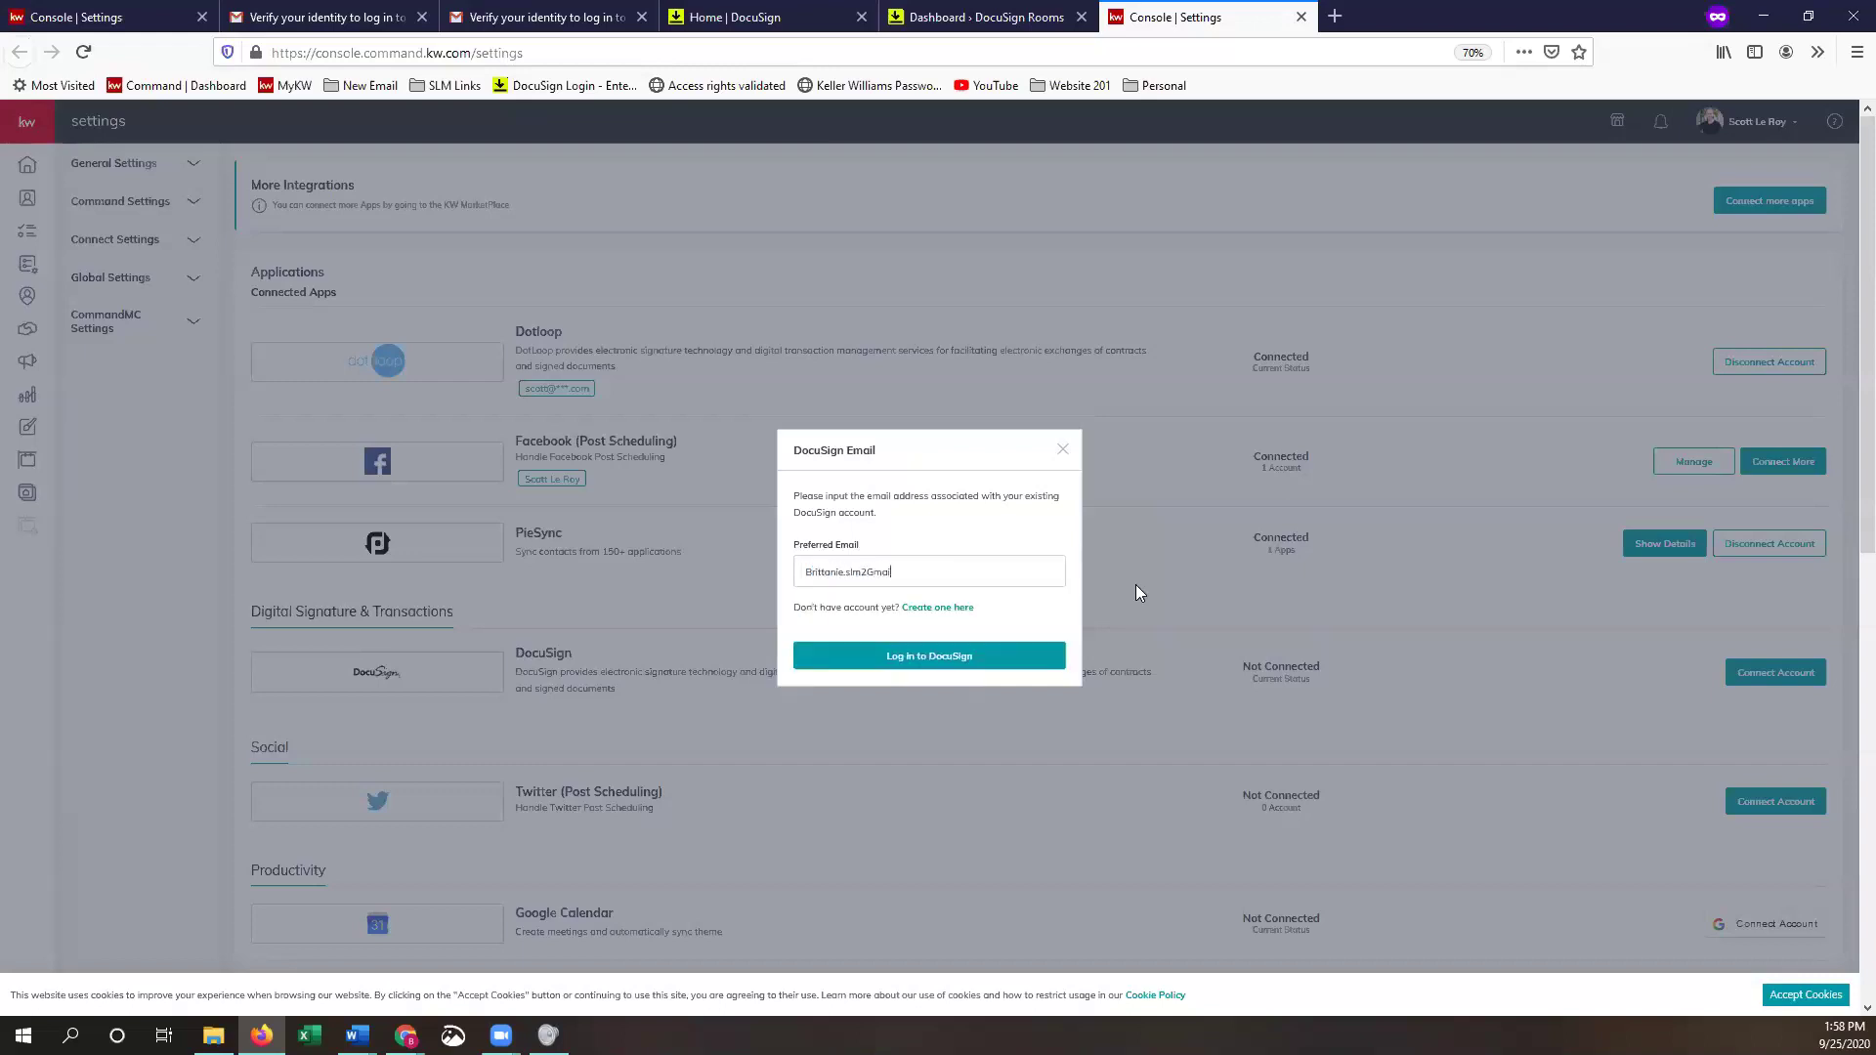
- Log in to DocuSign from KW Command under the new email using the account password
left_click(933, 661)
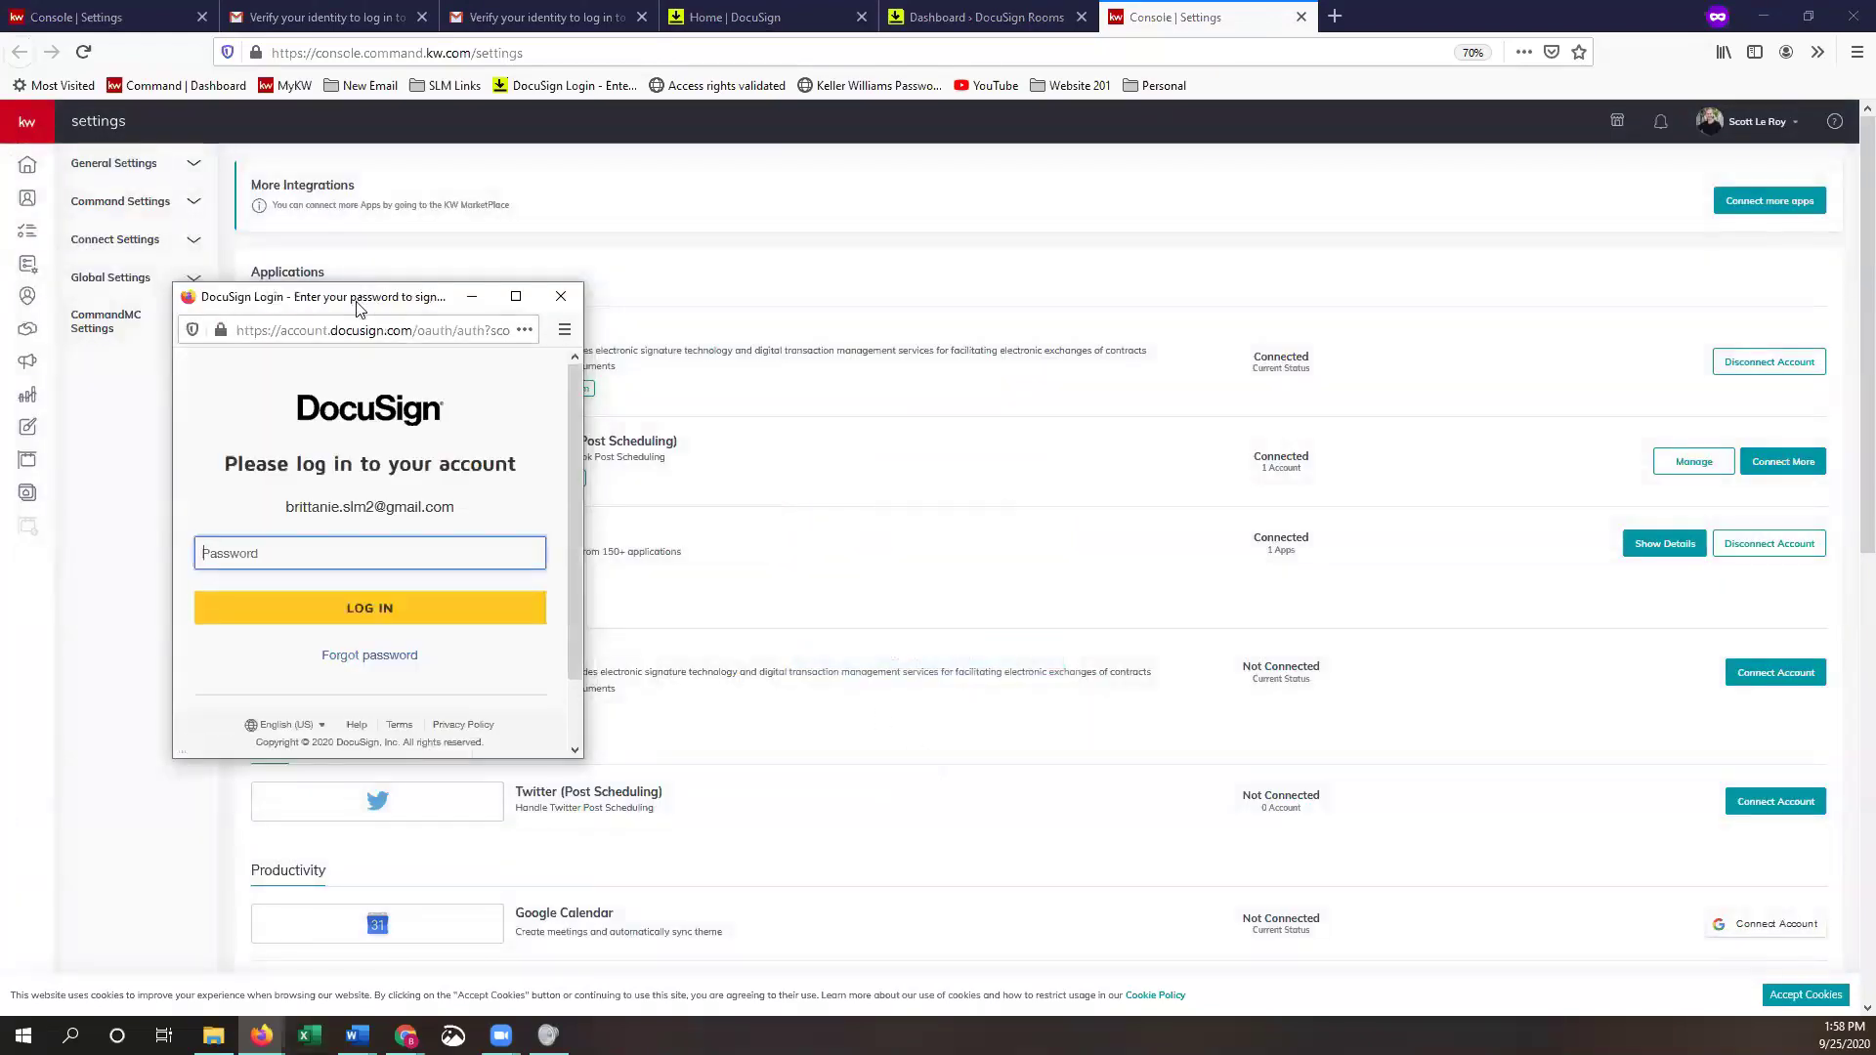
left_click_drag(357, 308, 953, 235)
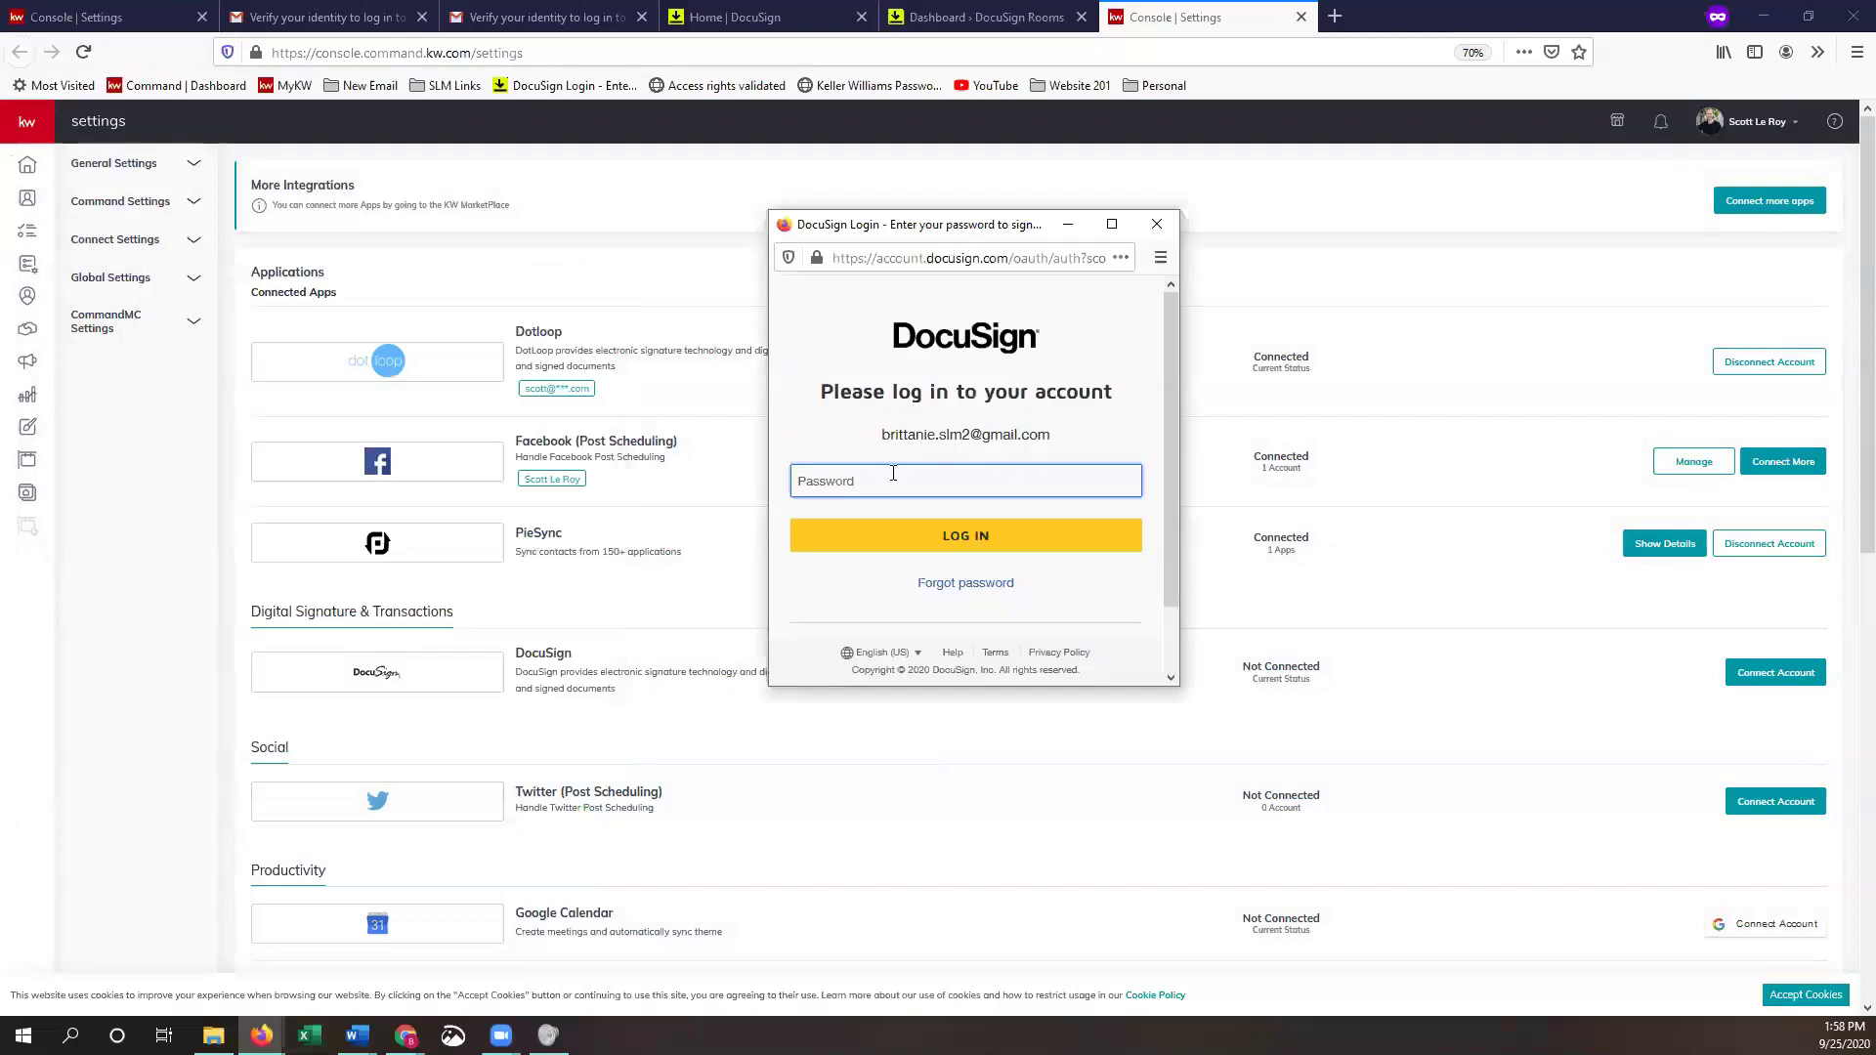
type("•")
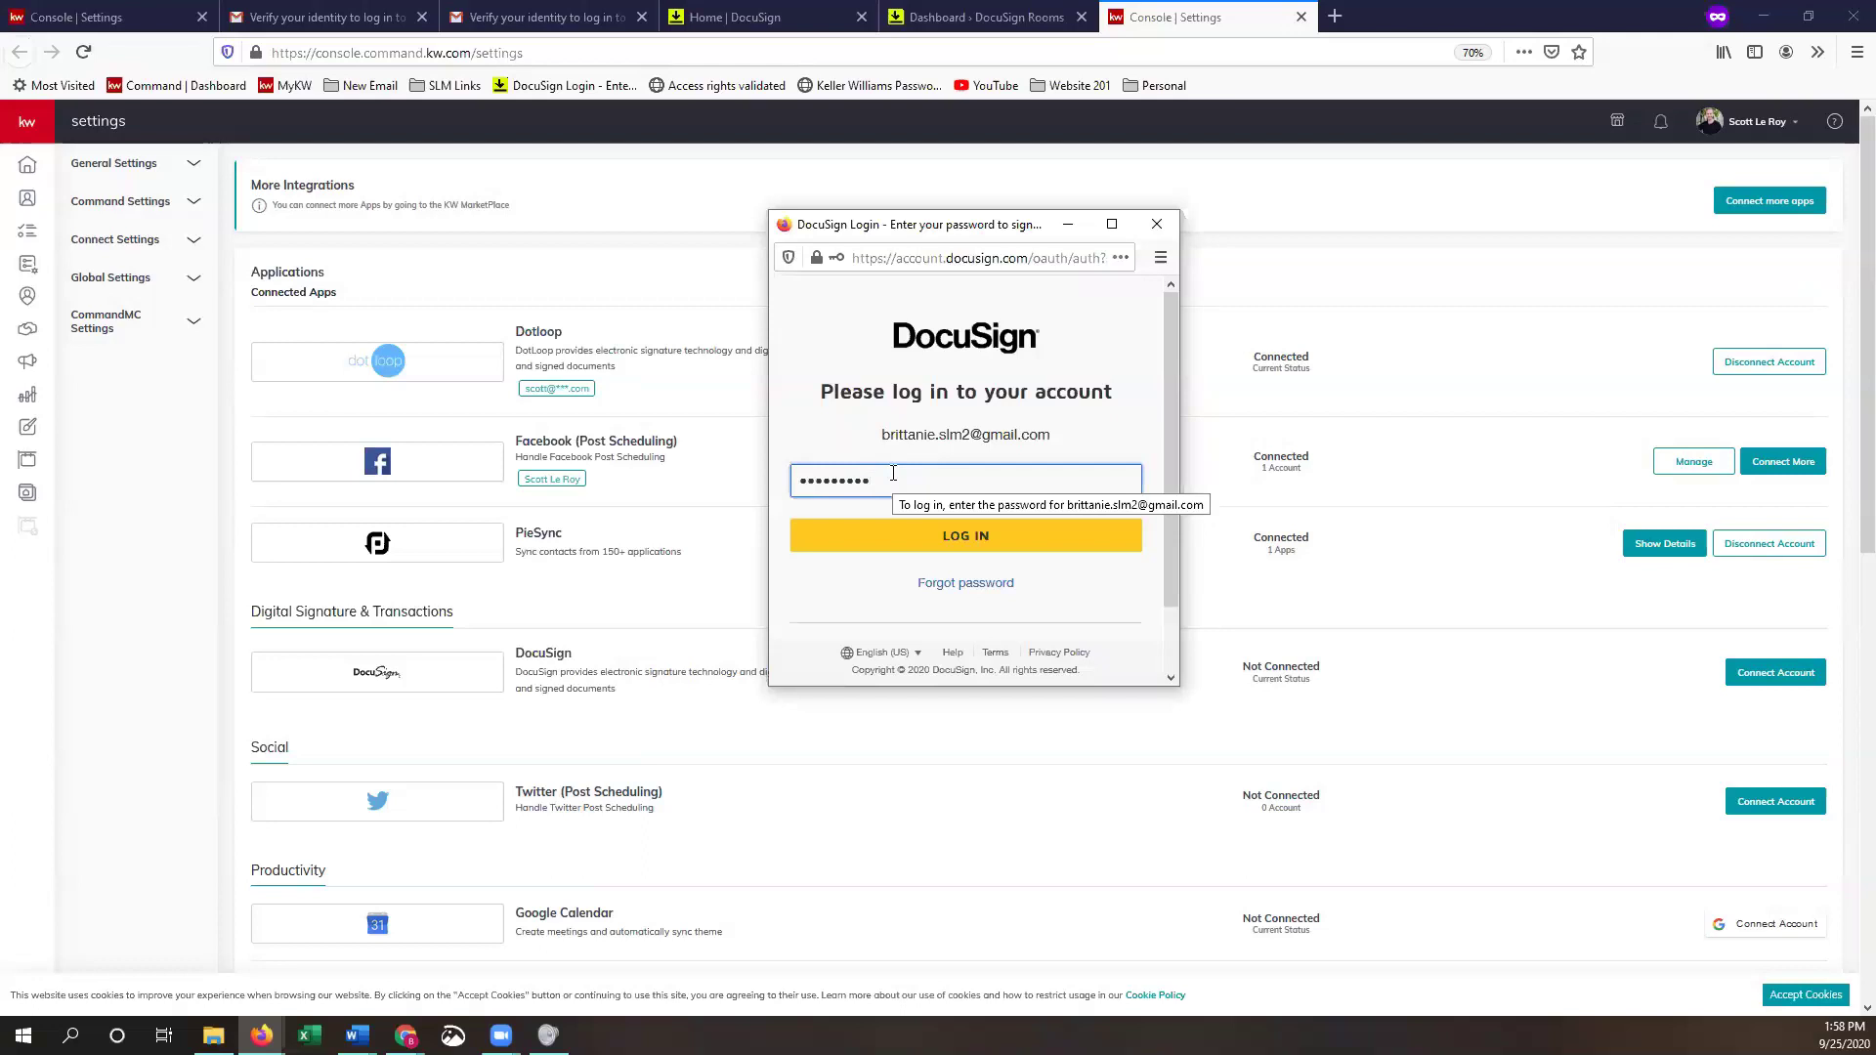
left_click(983, 544)
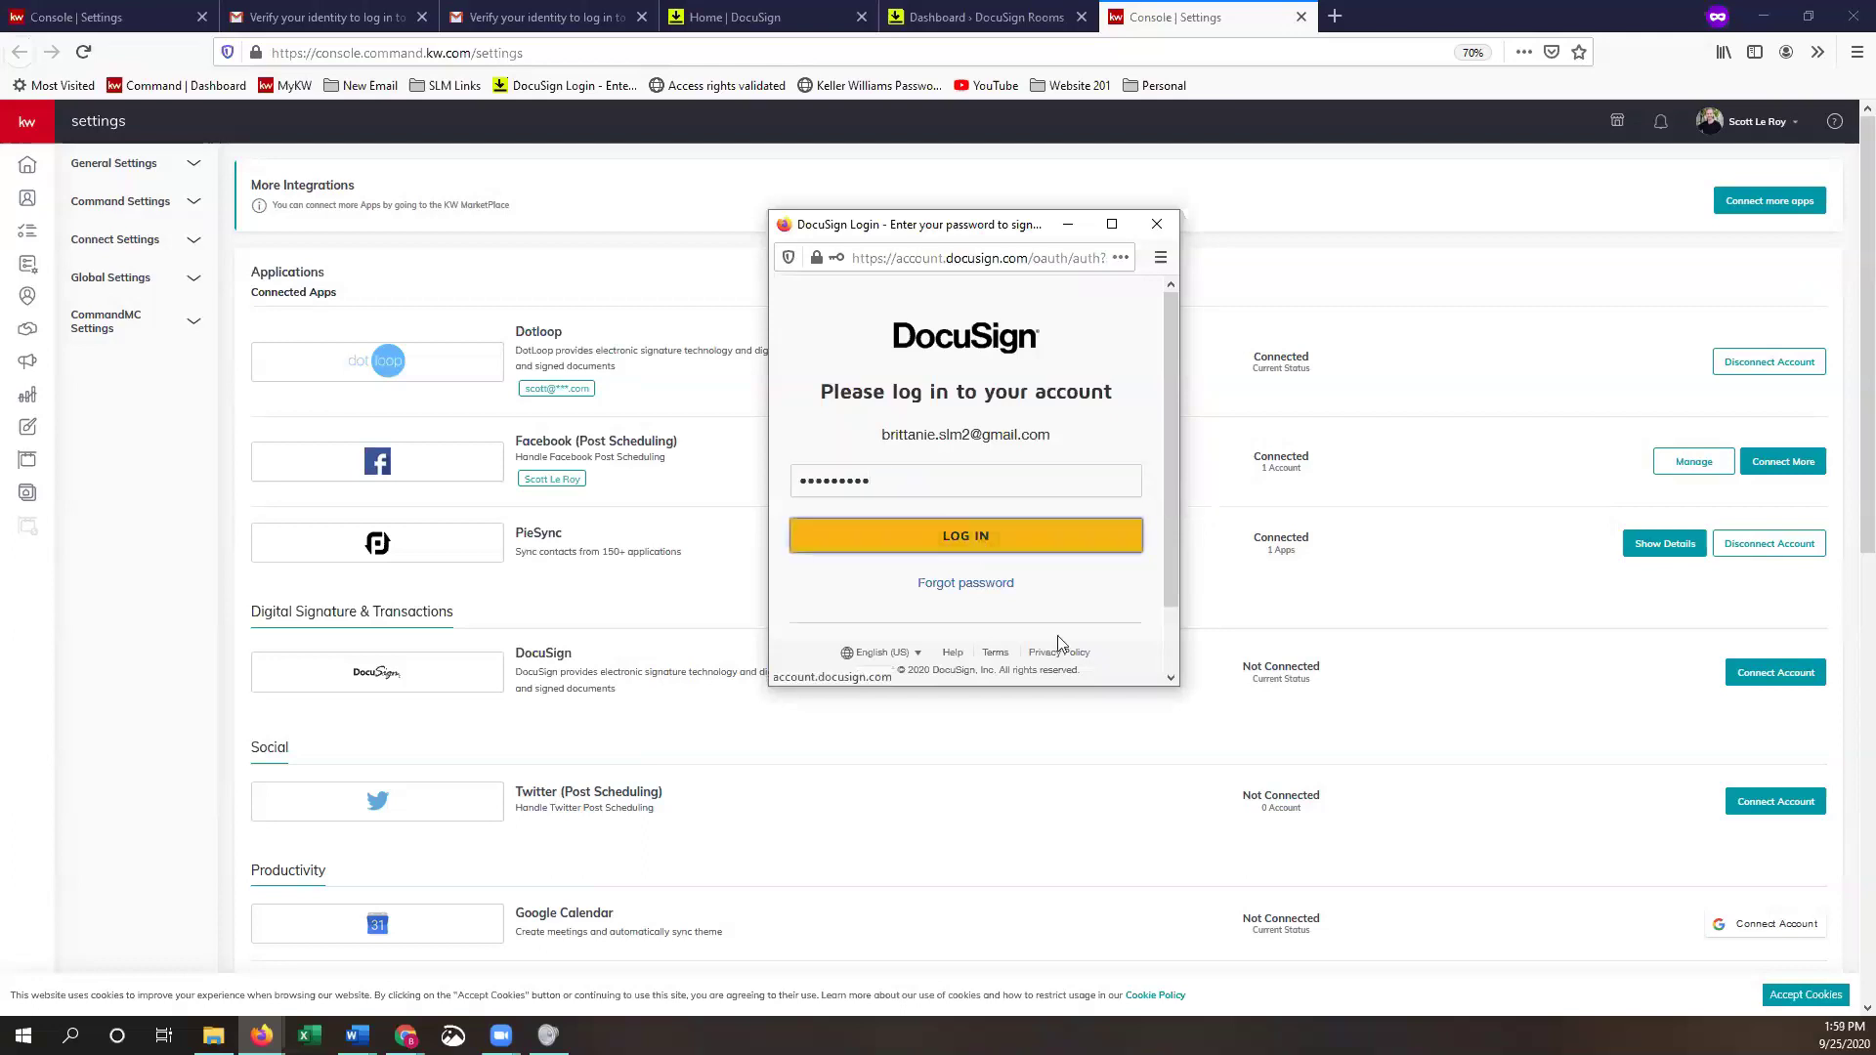